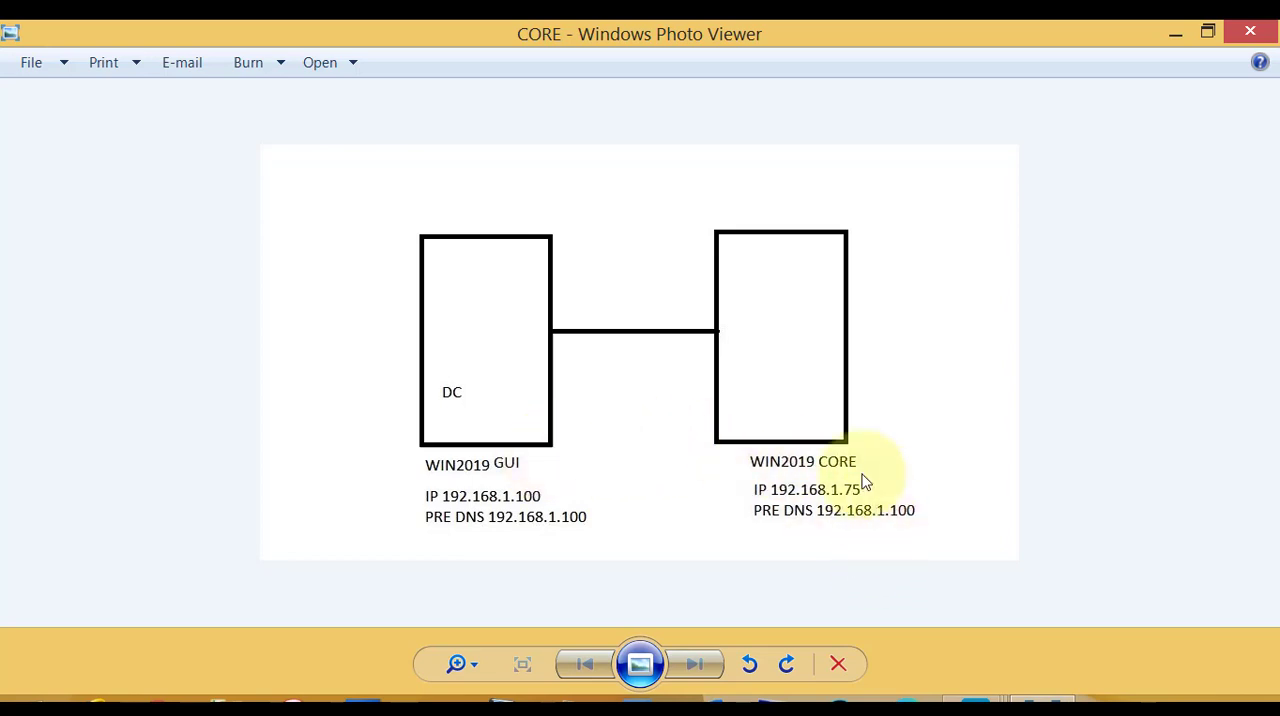
Switch to the core001 virtual machine in VMware Workstation and run sconfig in its command prompt.
mouse_move(975, 698)
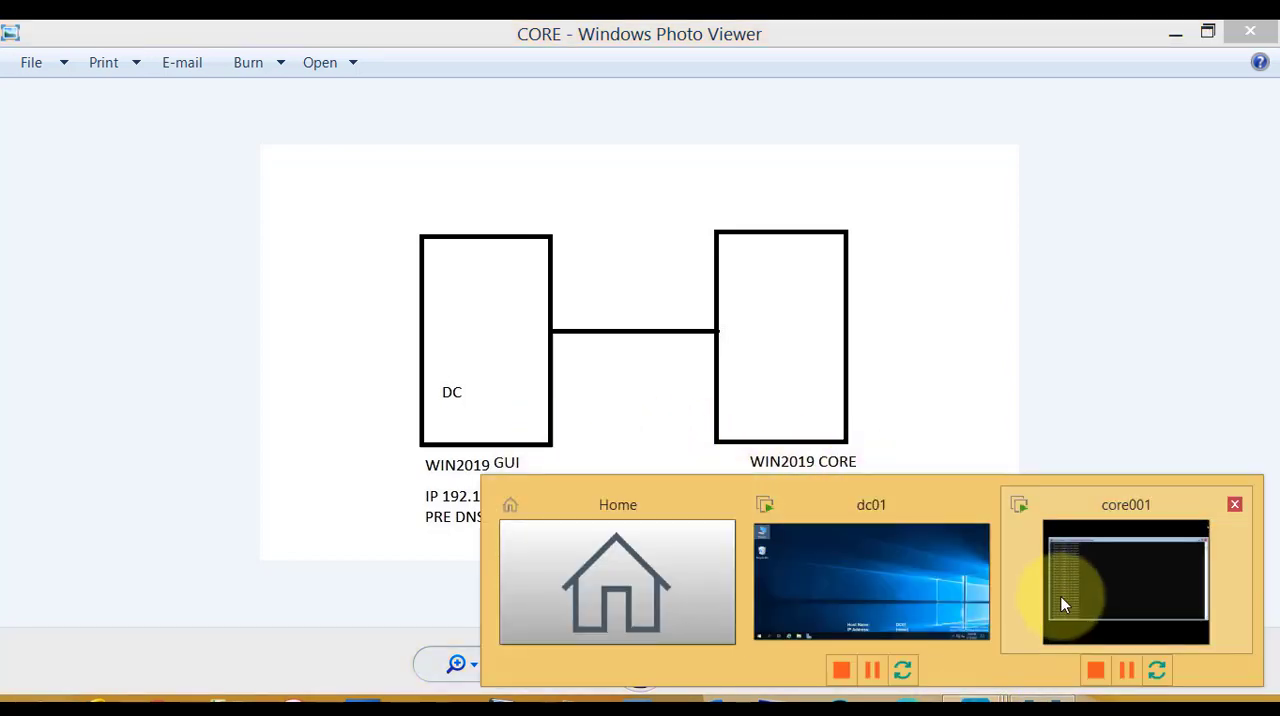
click(1082, 585)
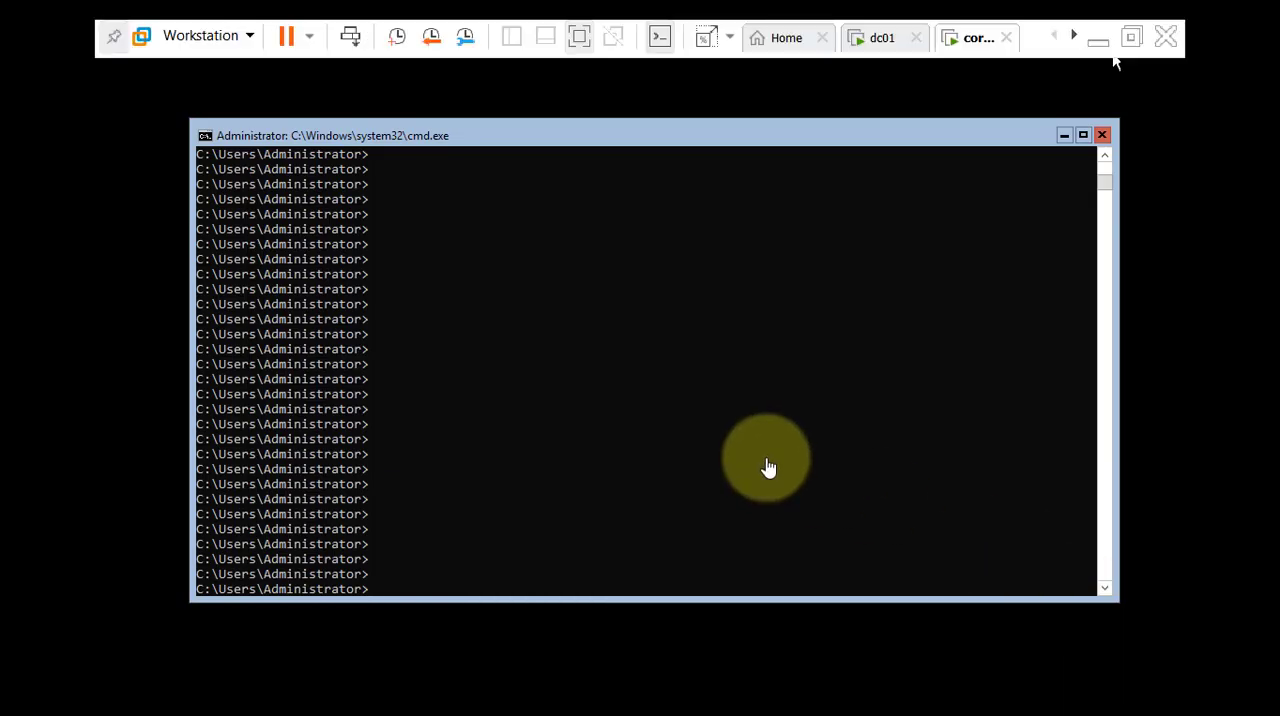
click(506, 430)
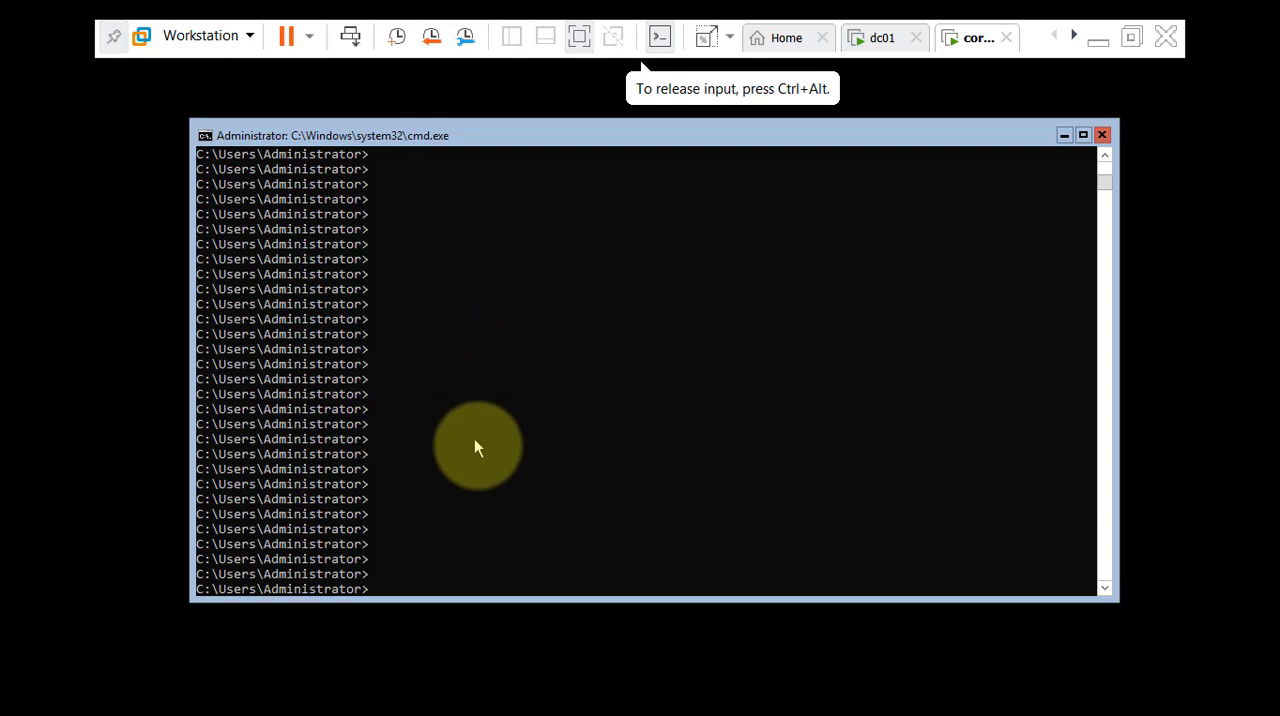
scroll(478, 445, up, 5)
scroll(480, 470, down, 8)
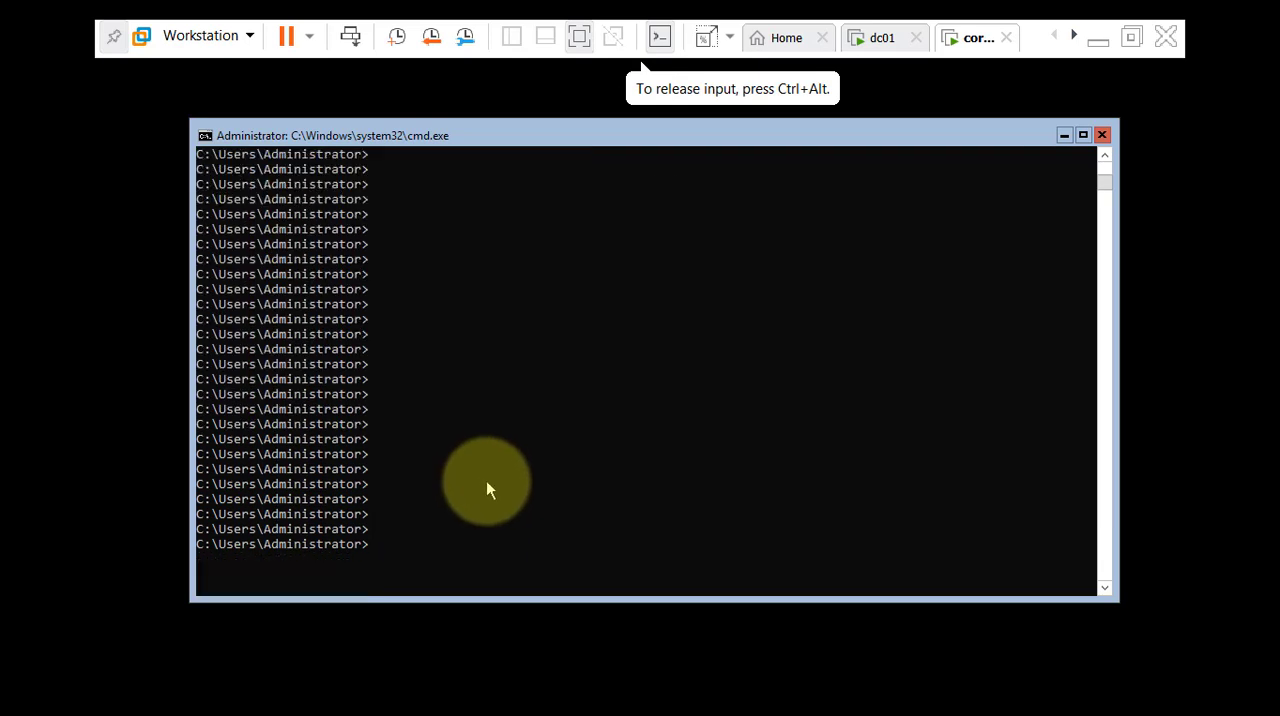
text(sconfig)
key(Return)
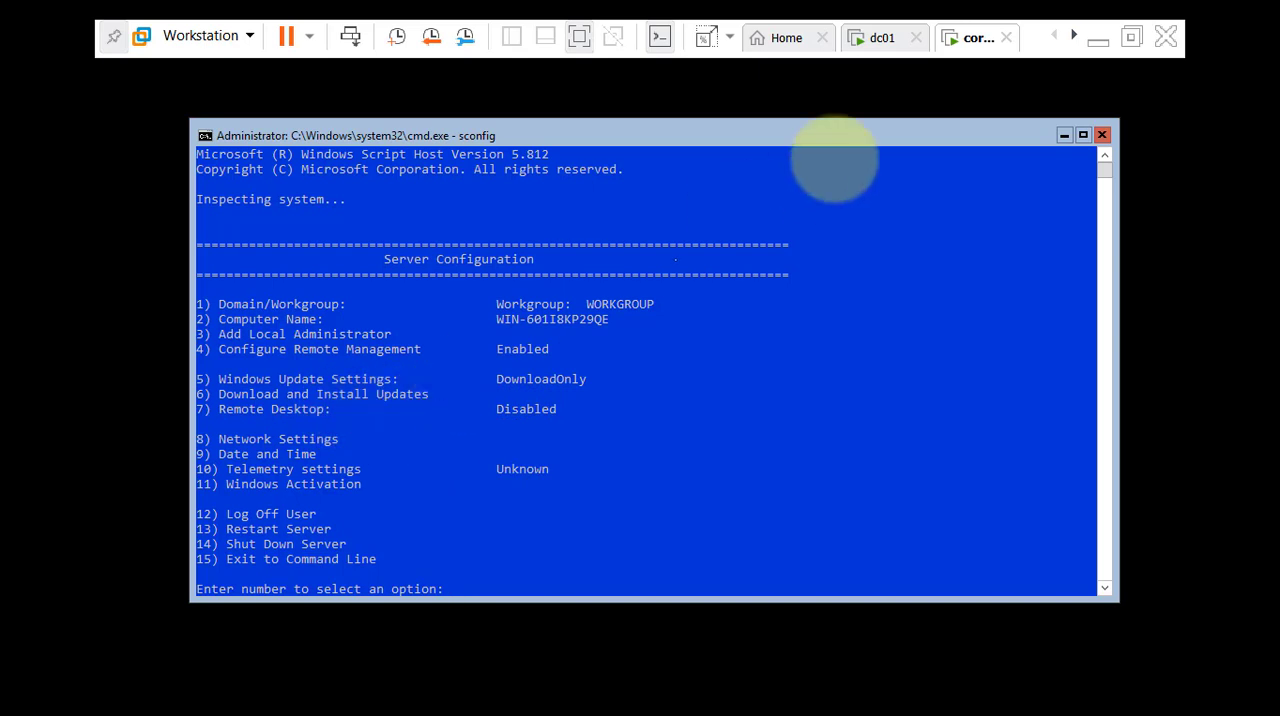
In core001's Server Configuration, select option 7 for Remote Desktop and choose to enable it.
click(880, 37)
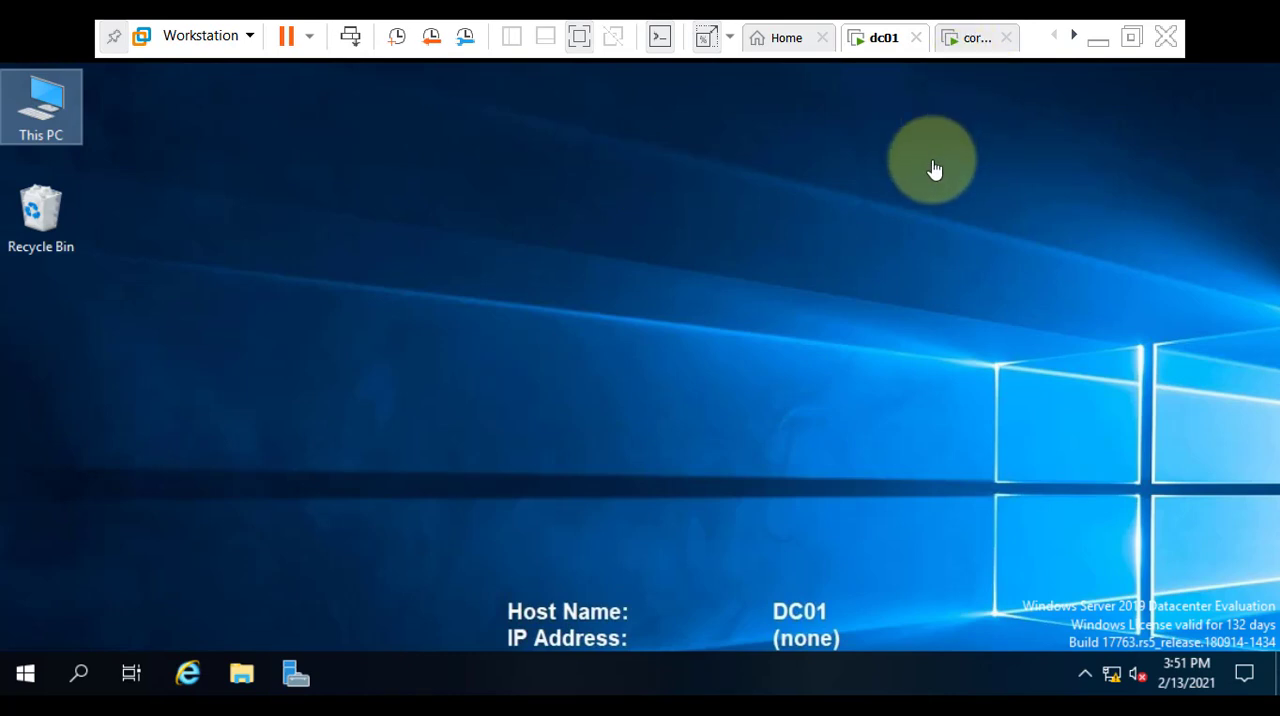
click(972, 50)
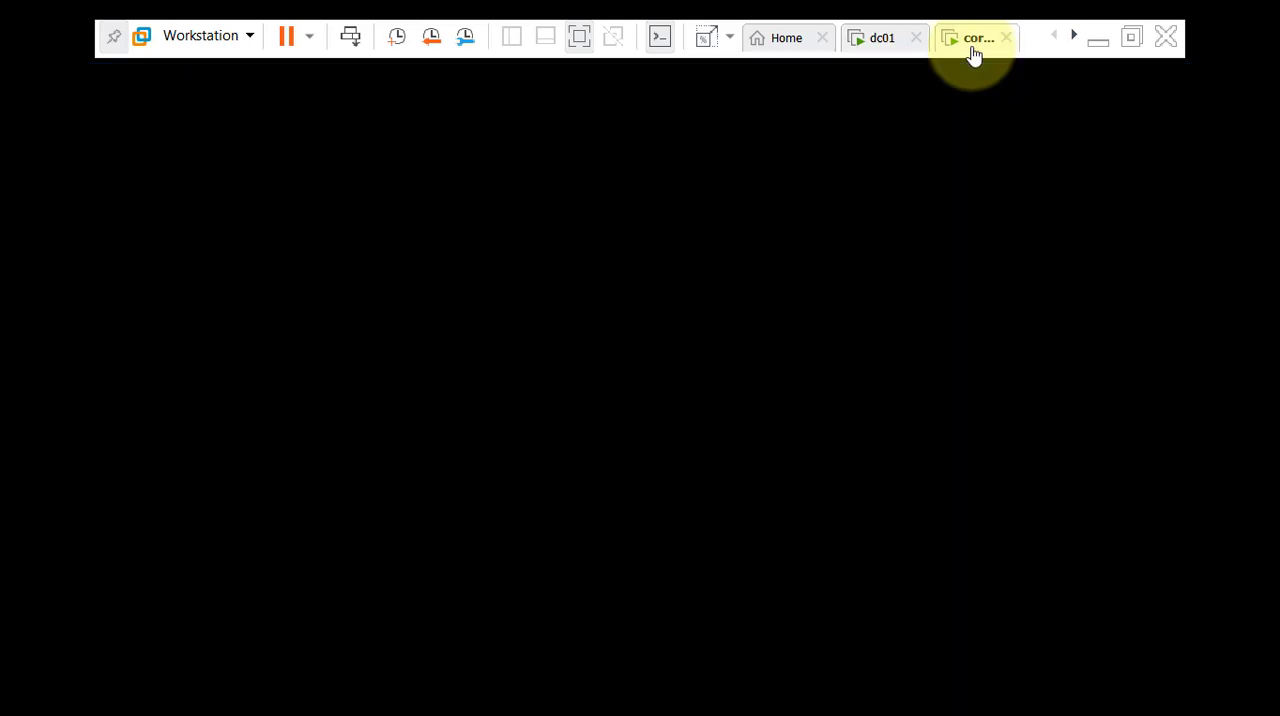
click(571, 523)
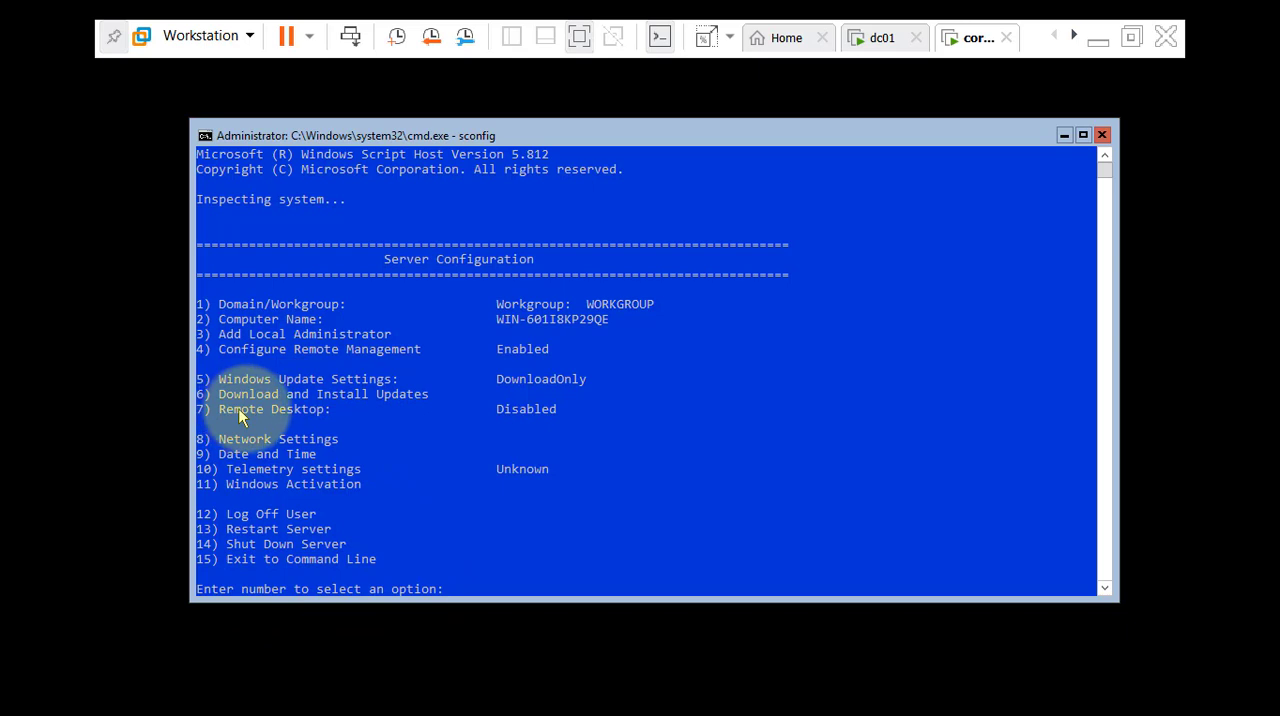
click(472, 572)
text(7)
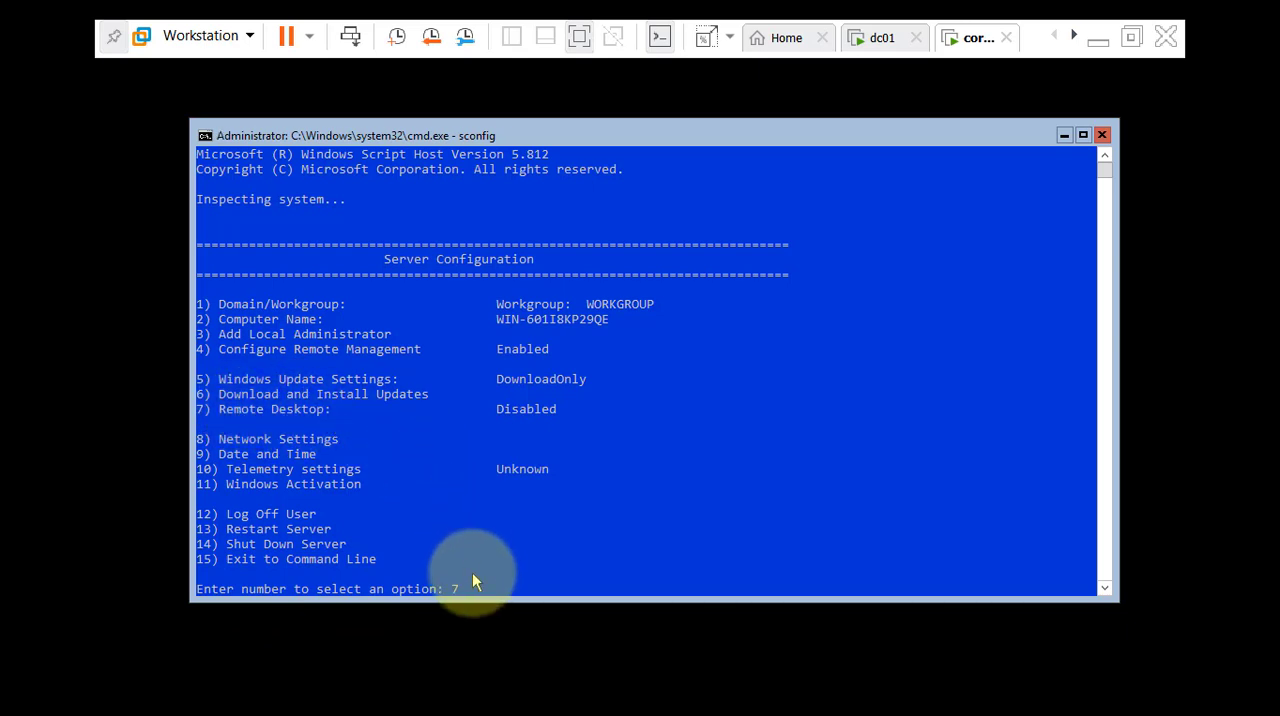
key(Return)
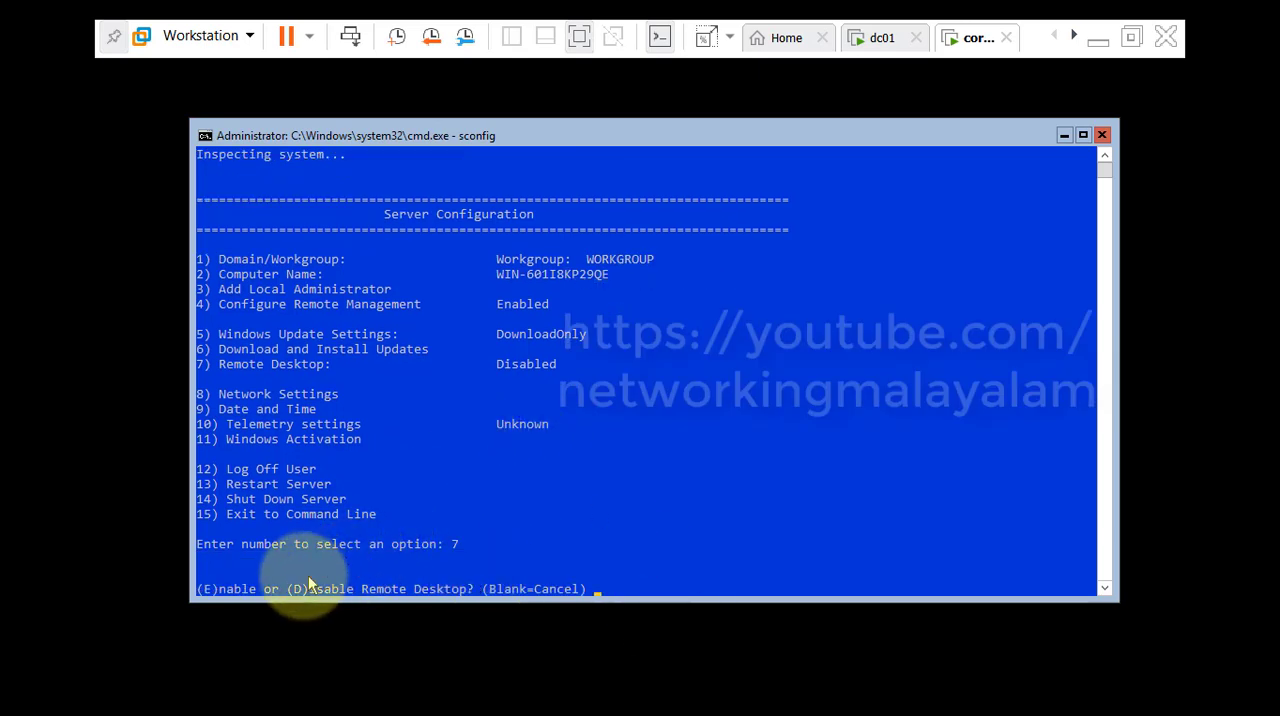
text(e)
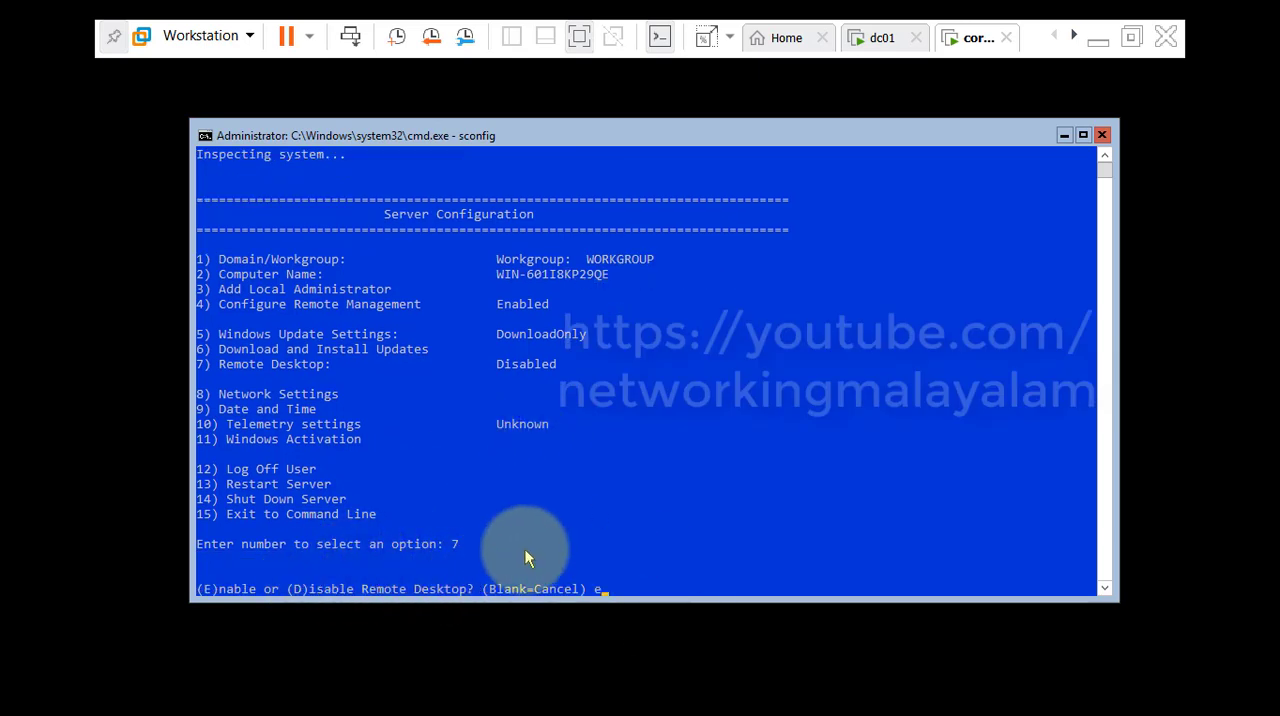
key(Return)
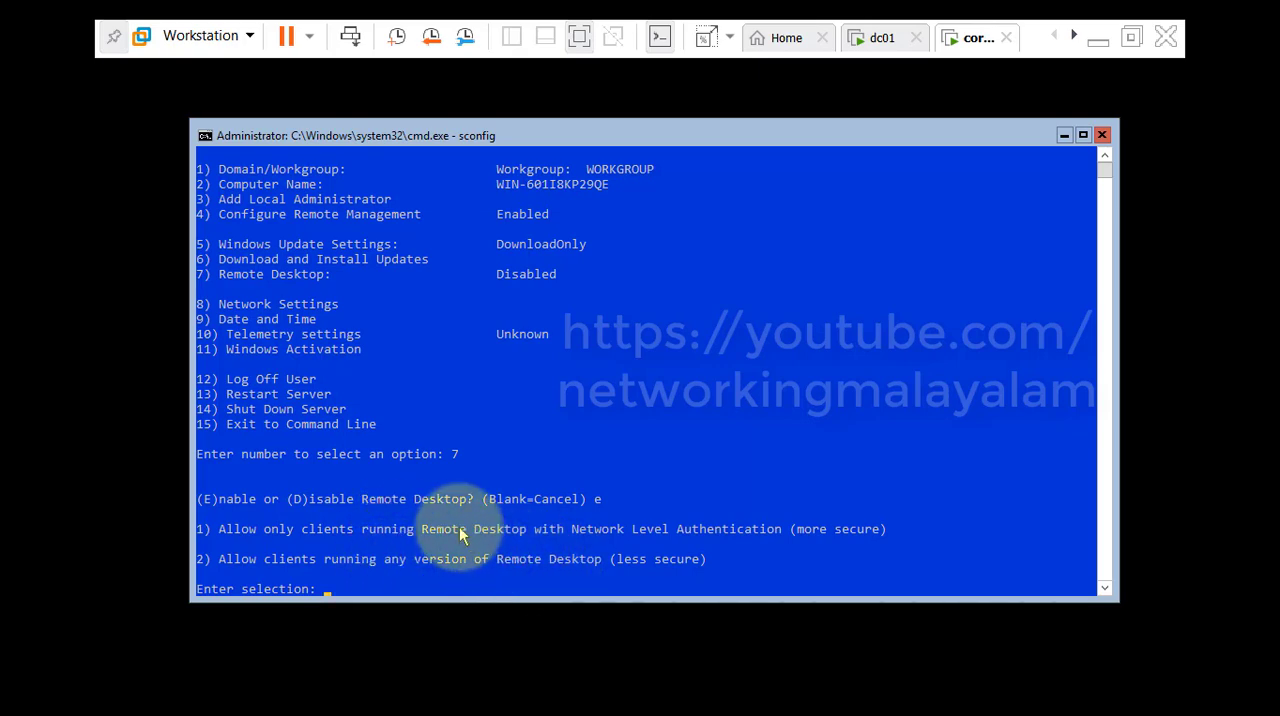
Examine the Remote Desktop settings in dc01's system properties and compare them with the options offered on core001.
click(906, 46)
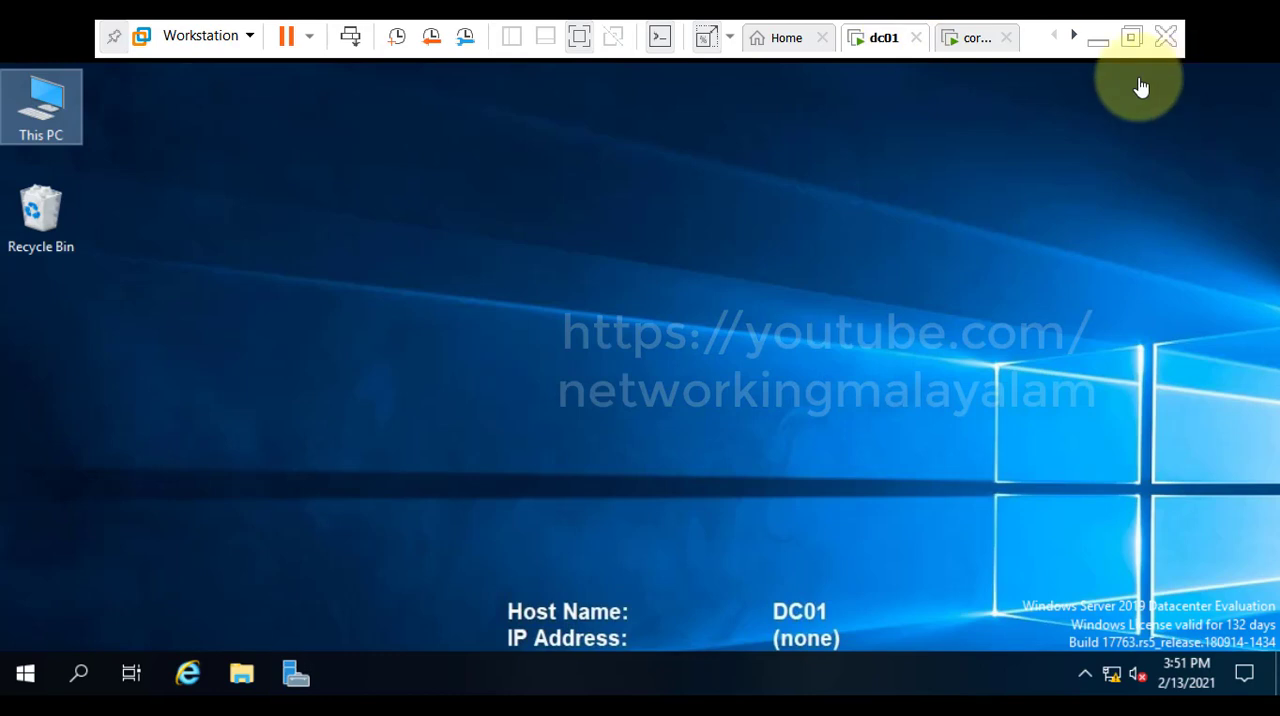
right_click(67, 106)
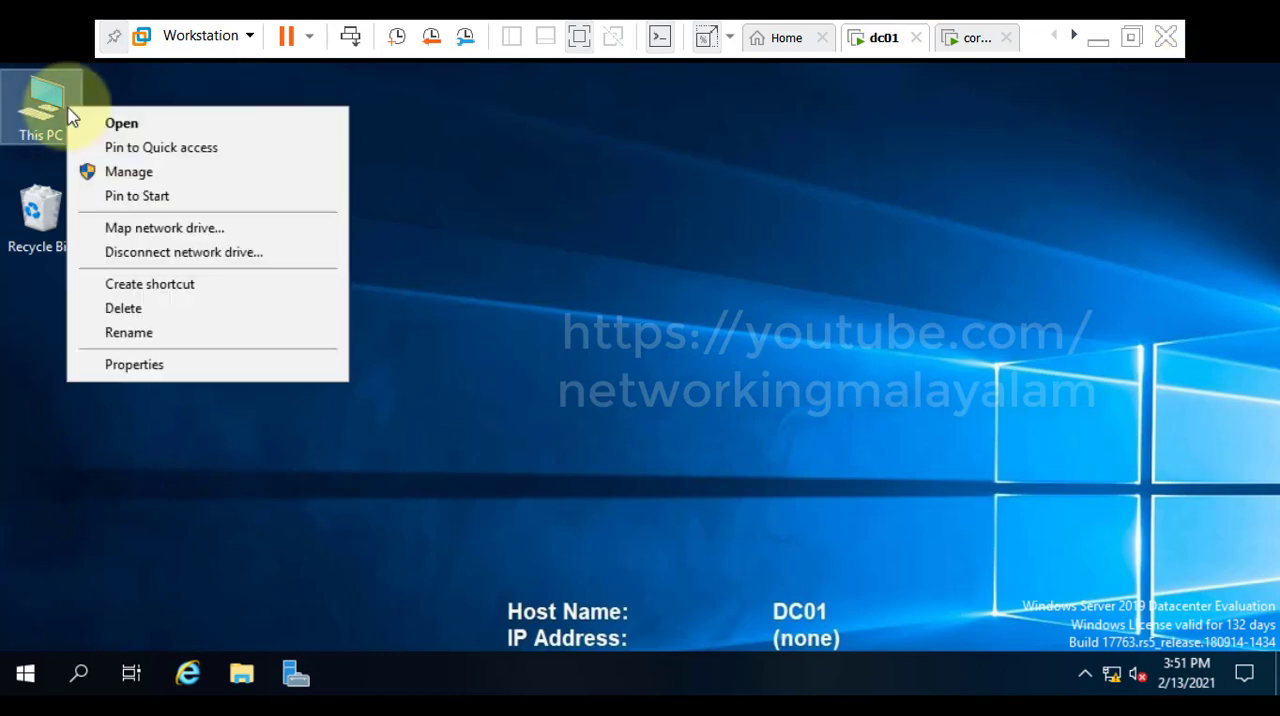
click(158, 366)
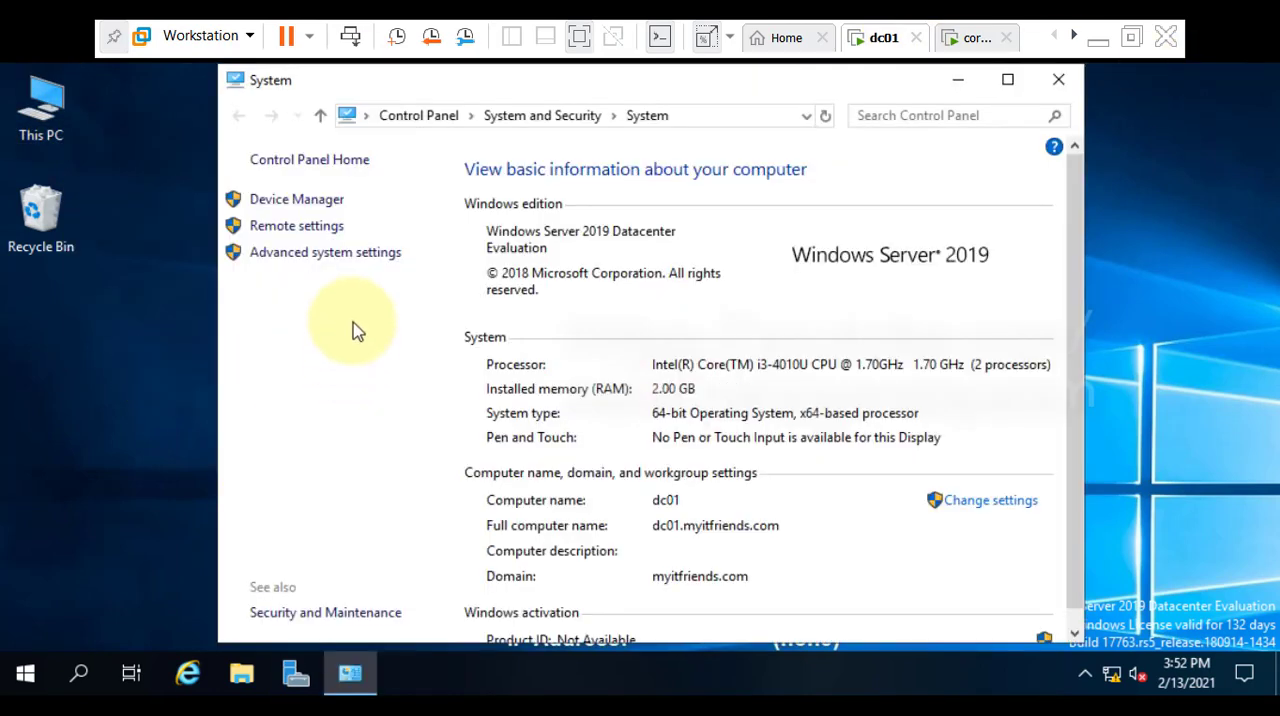
click(297, 227)
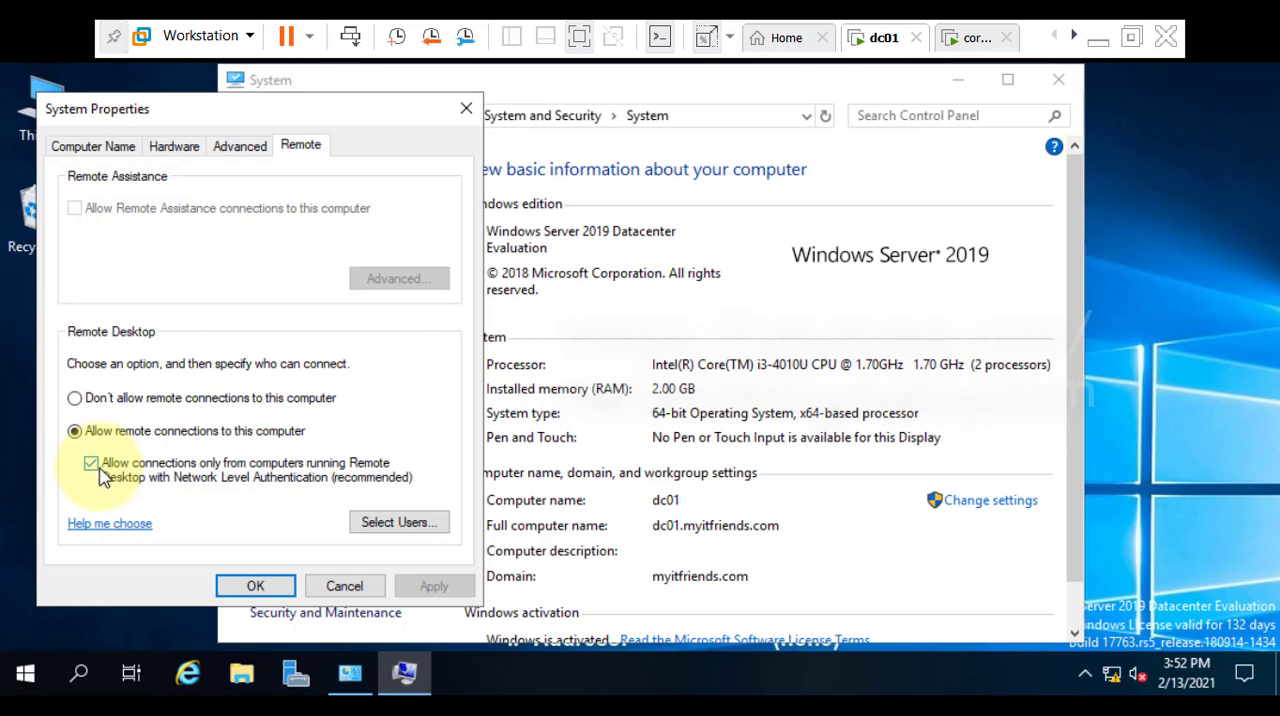
click(970, 40)
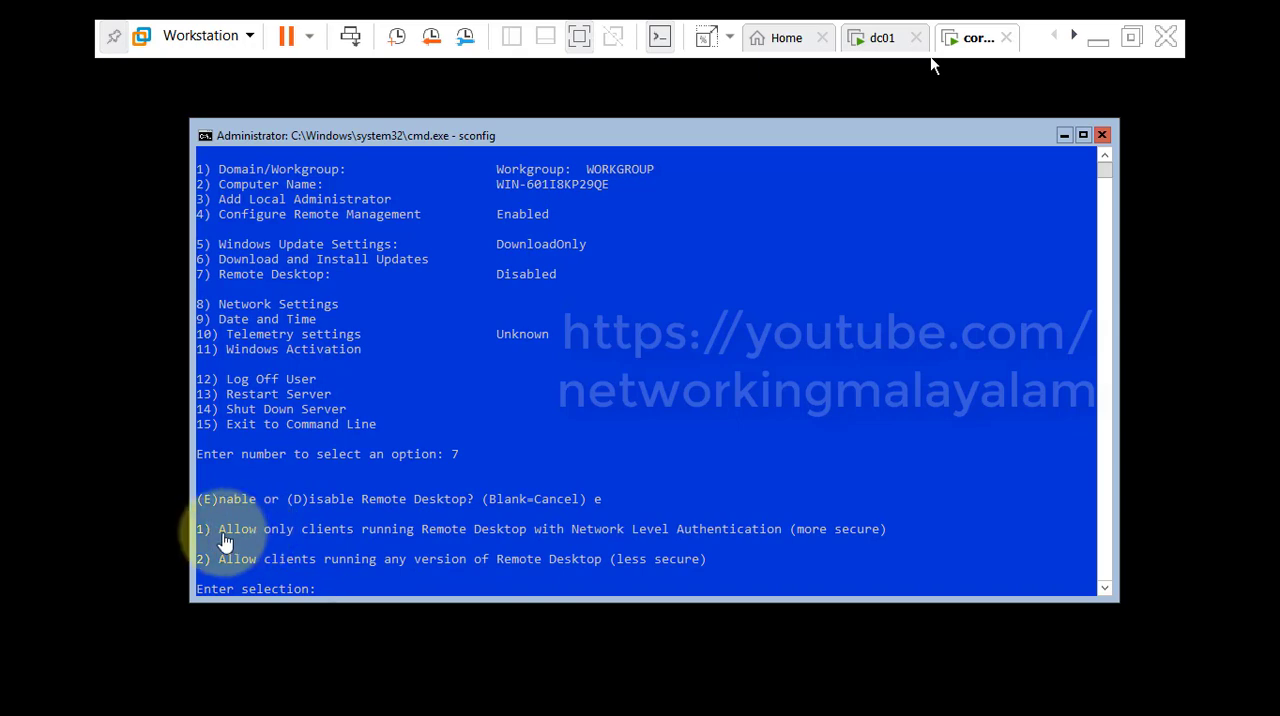
click(882, 37)
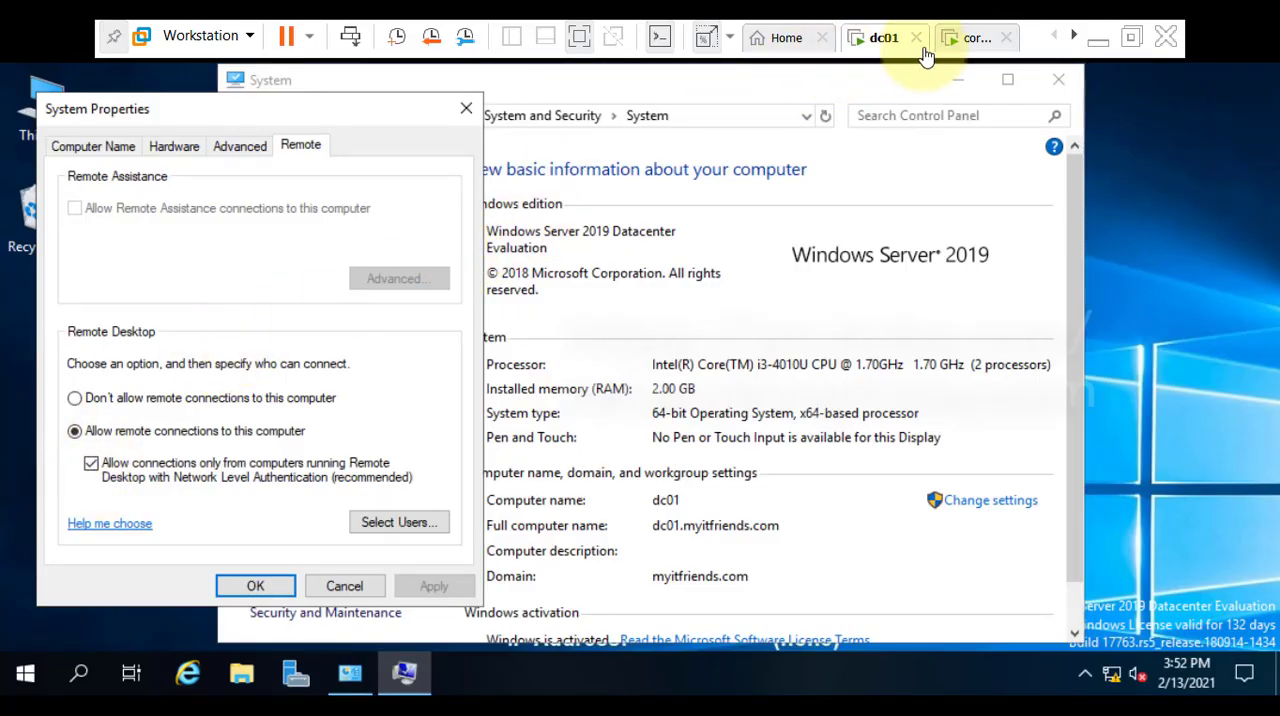
On core001, allow only Remote Desktop clients with Network Level Authentication (option 1) and acknowledge the message.
click(962, 37)
click(727, 572)
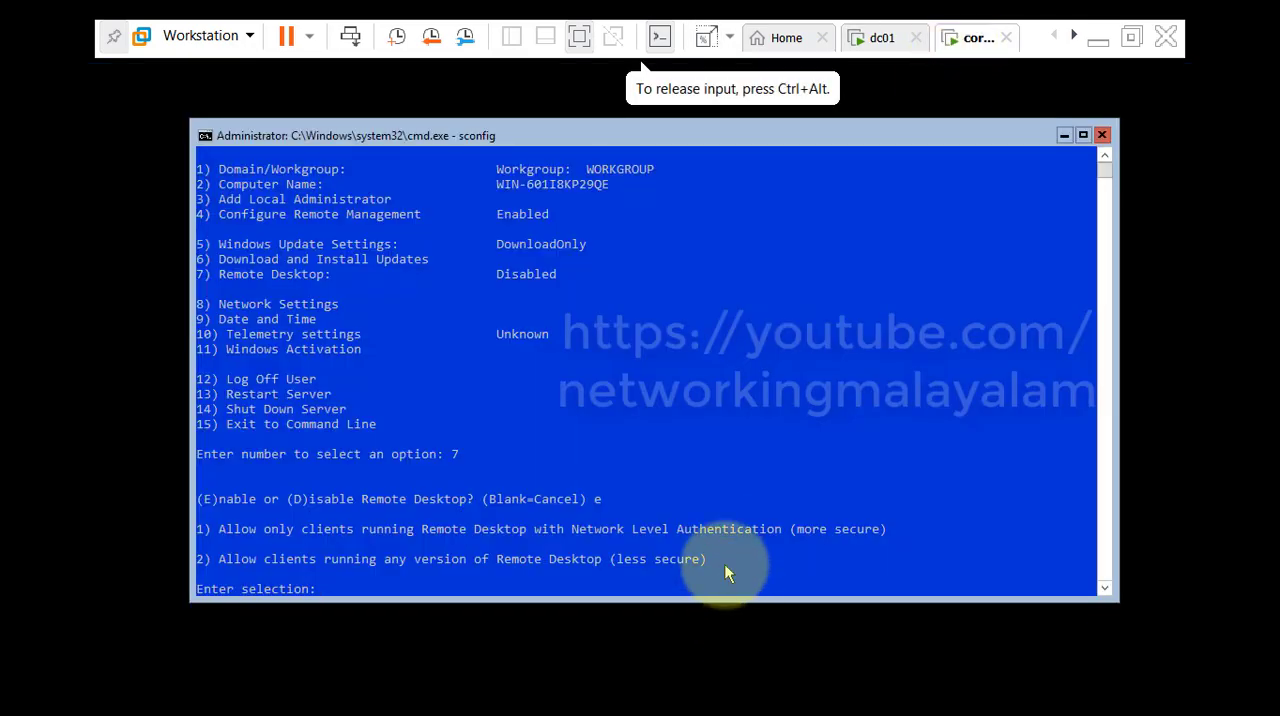
text(1)
key(Return)
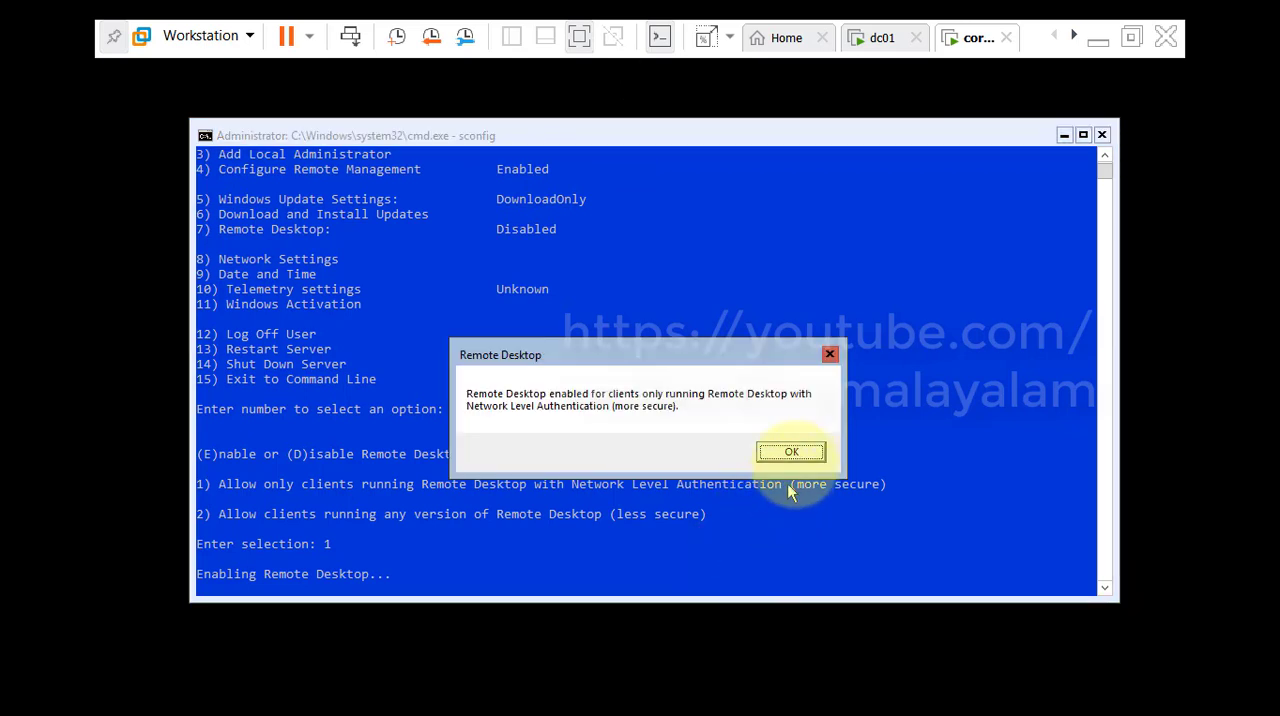
click(791, 453)
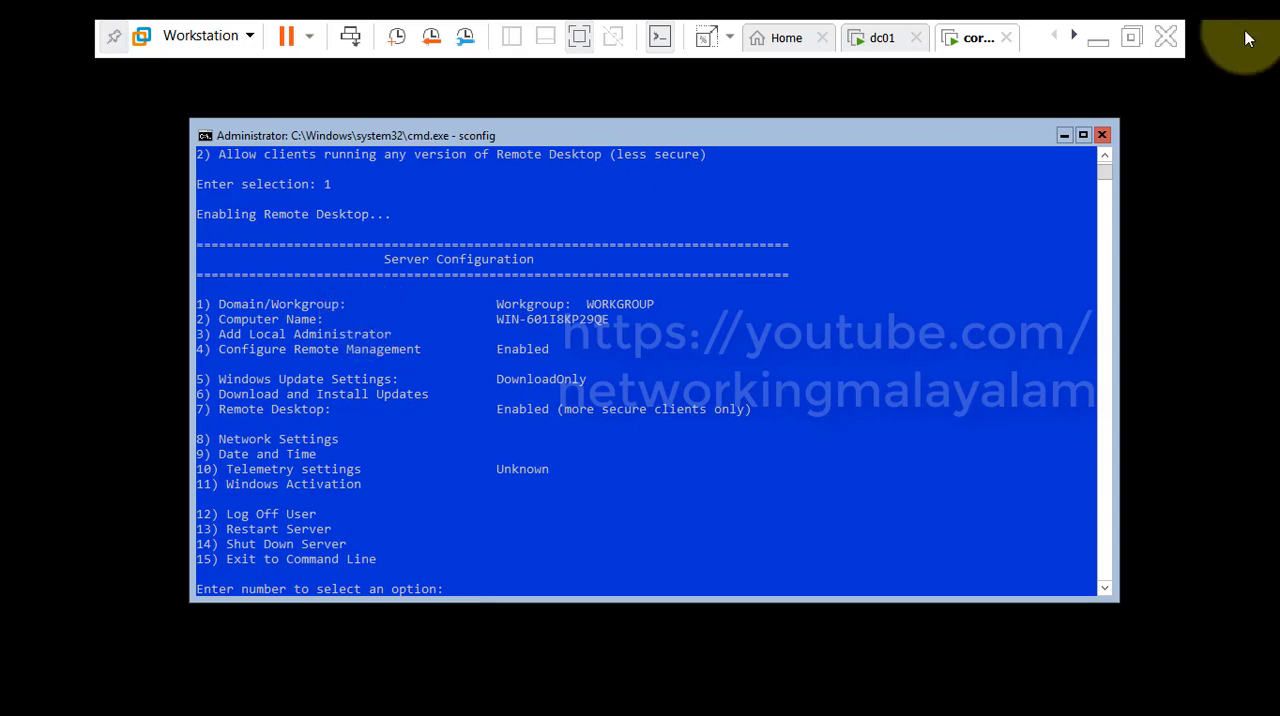
Close the System Properties and System windows on dc01, and bring up the network diagram.
click(885, 38)
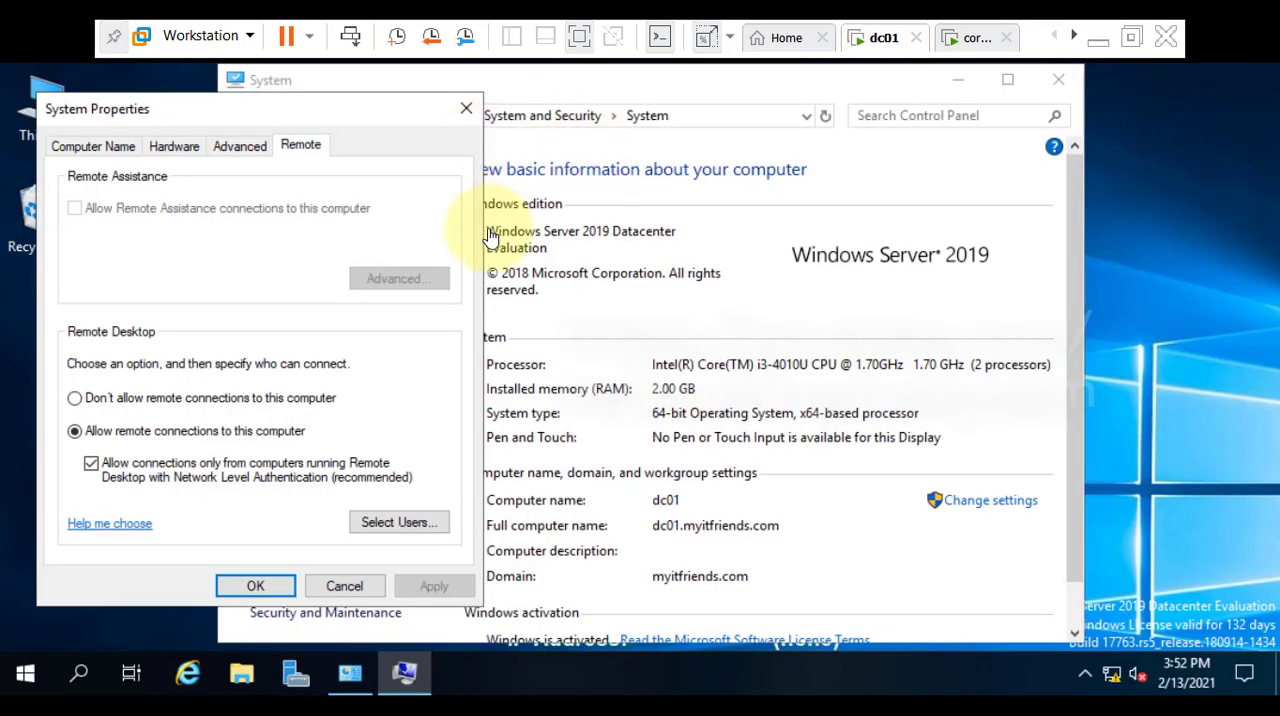
click(466, 110)
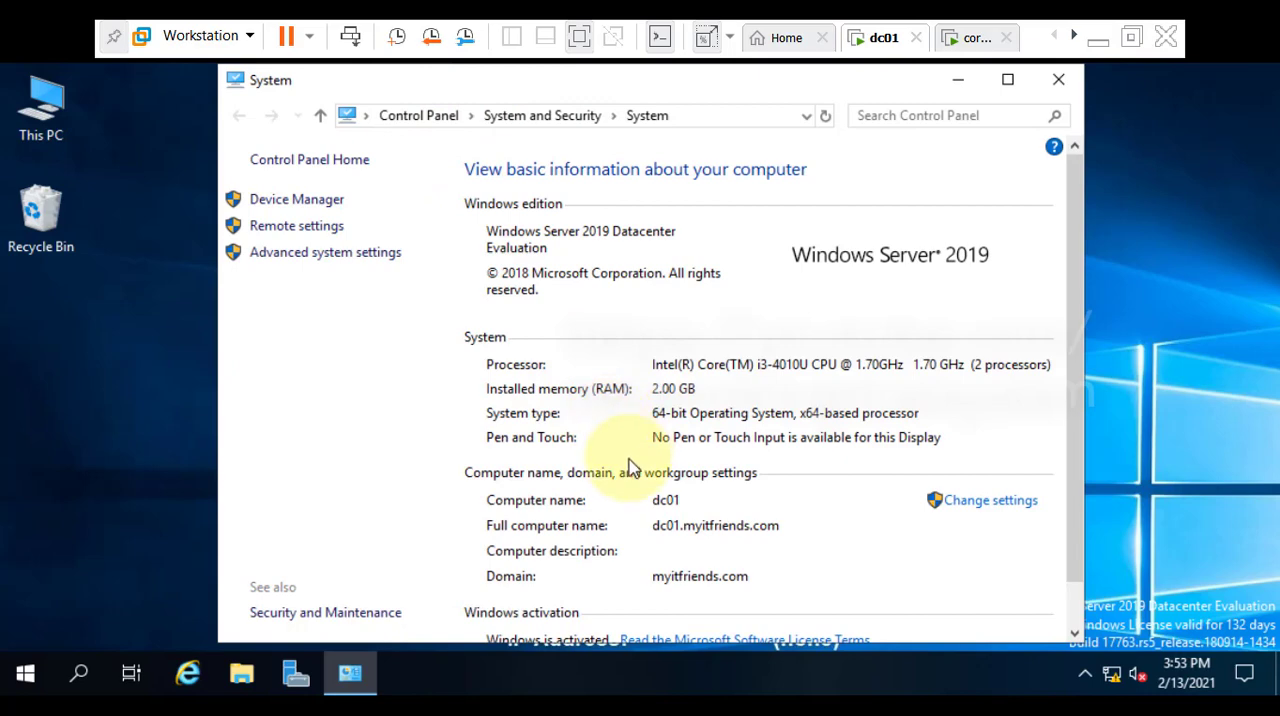
click(1058, 79)
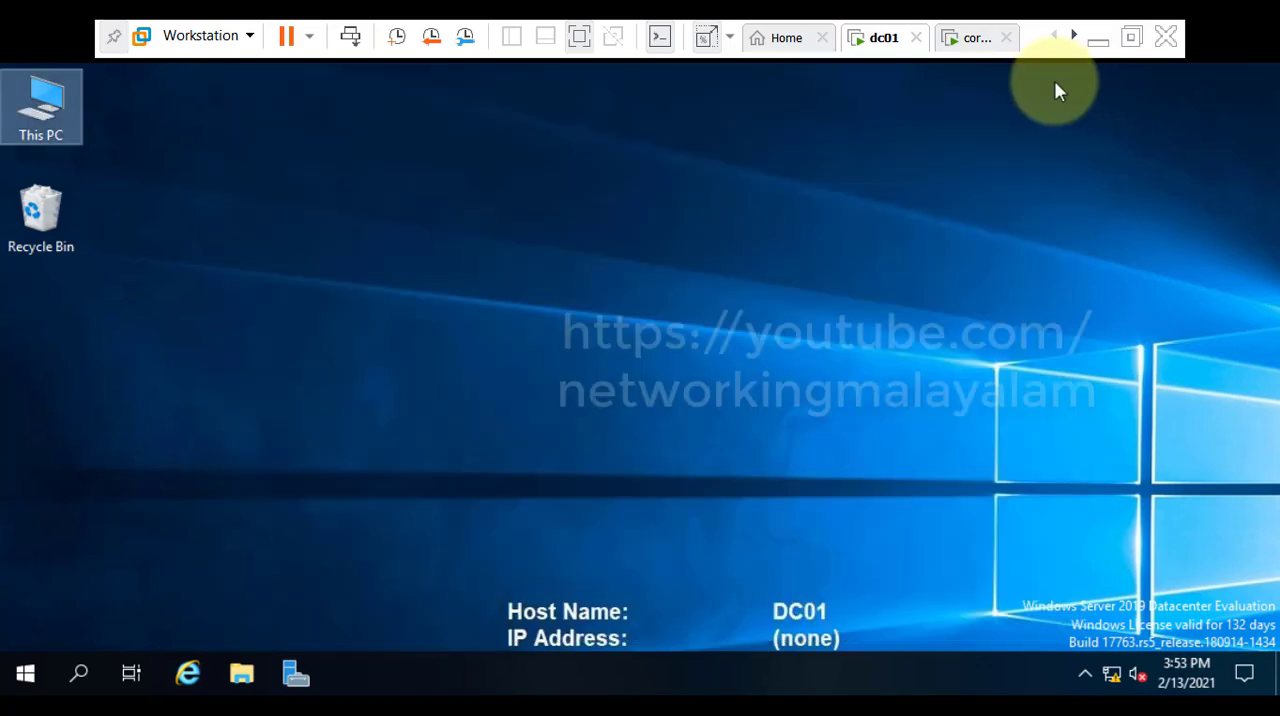
click(1097, 41)
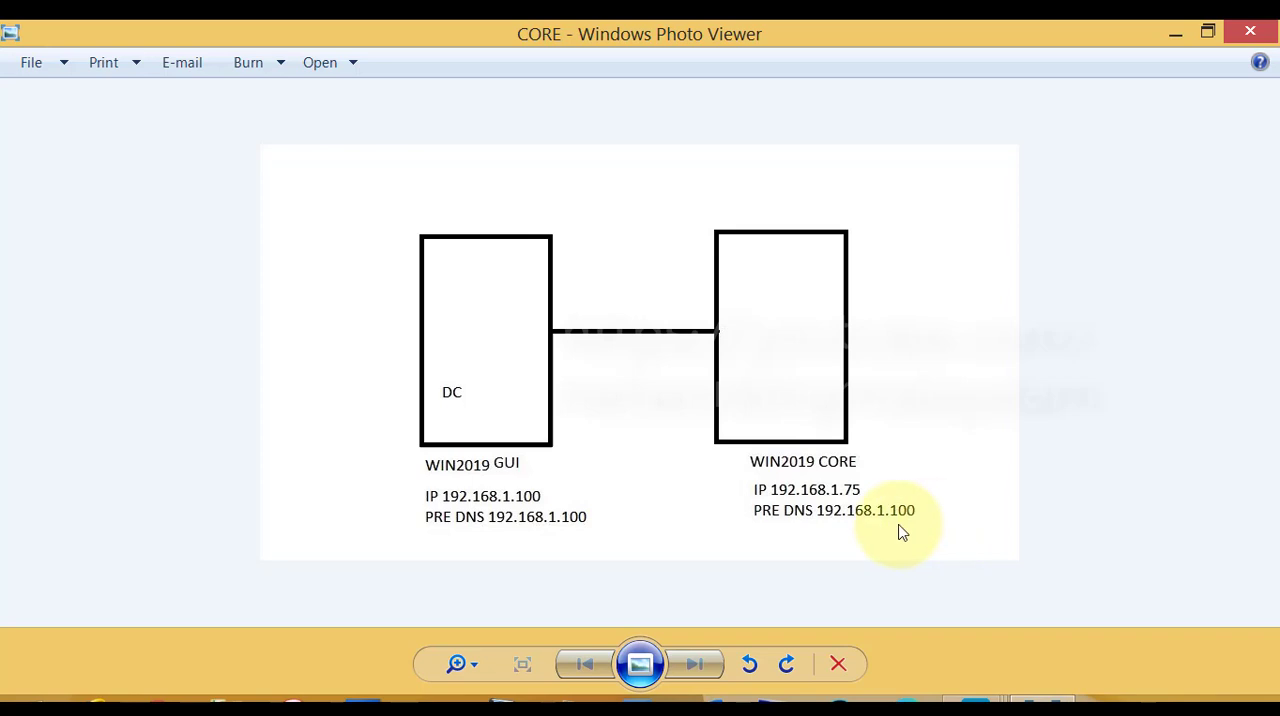
Return to core001 and open the network settings (option 8) for adapter index 1.
mouse_move(975, 700)
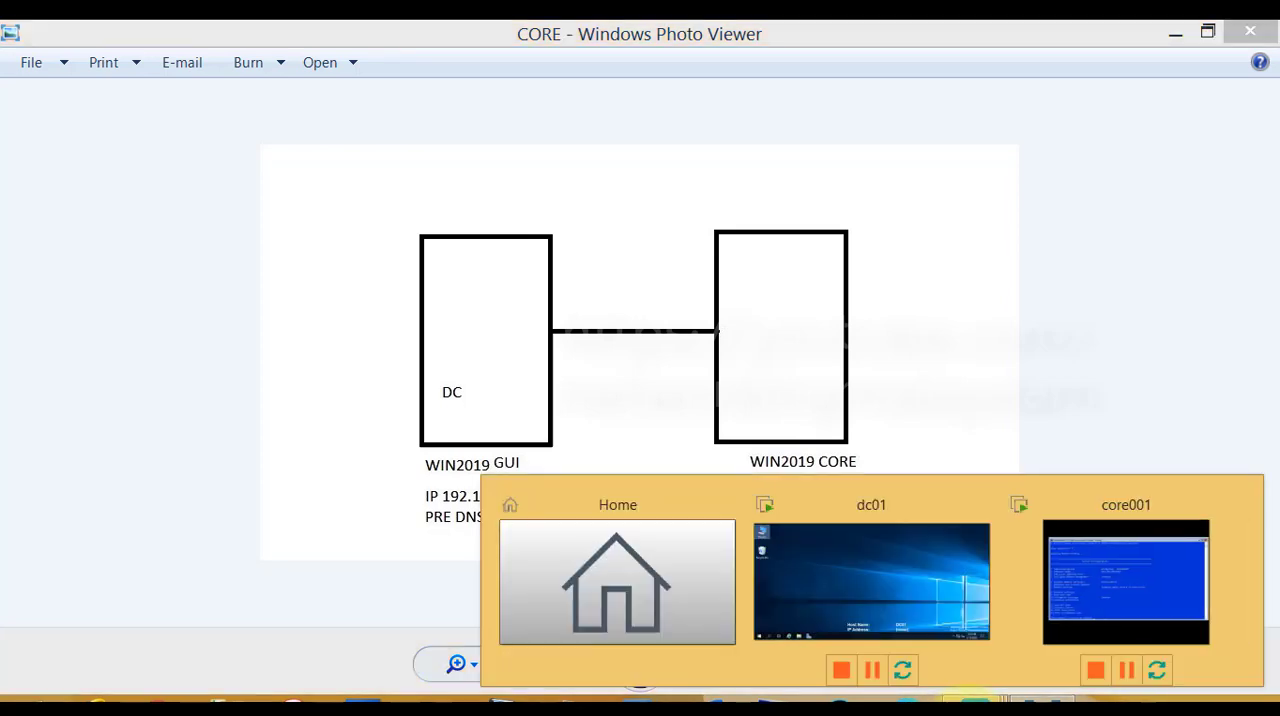
click(1096, 617)
click(631, 576)
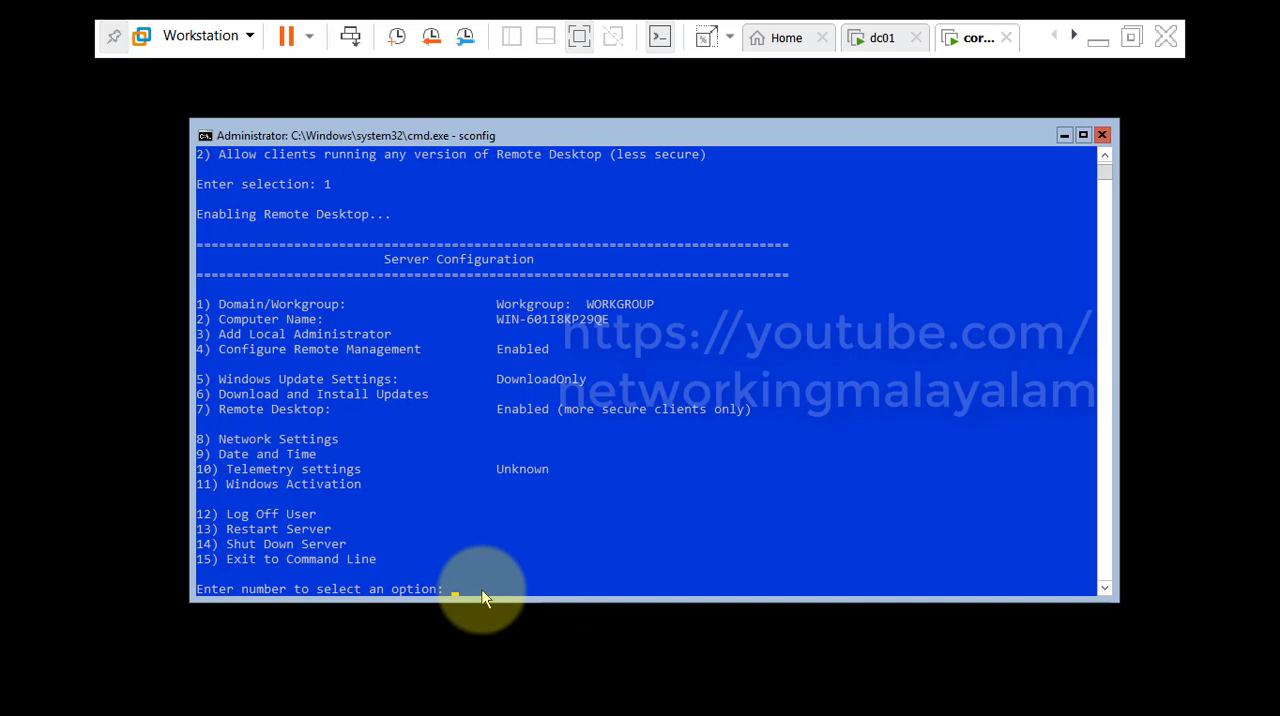
key(Return)
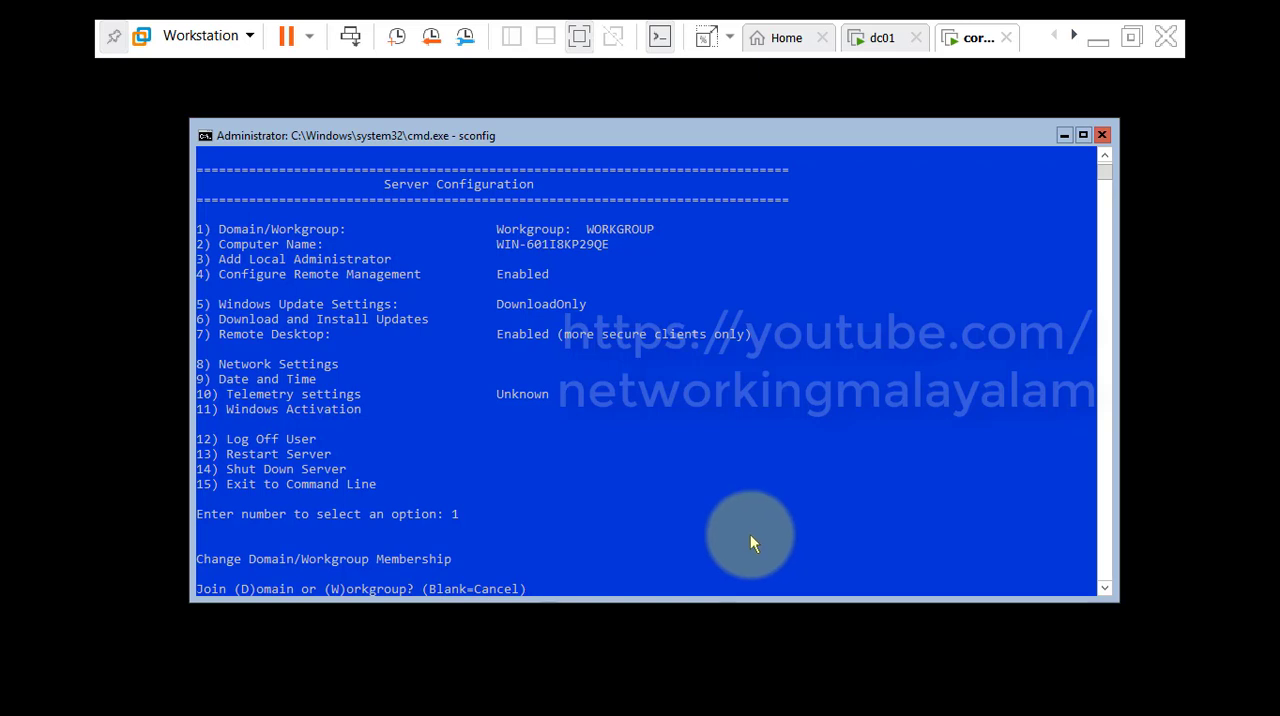
key(Return)
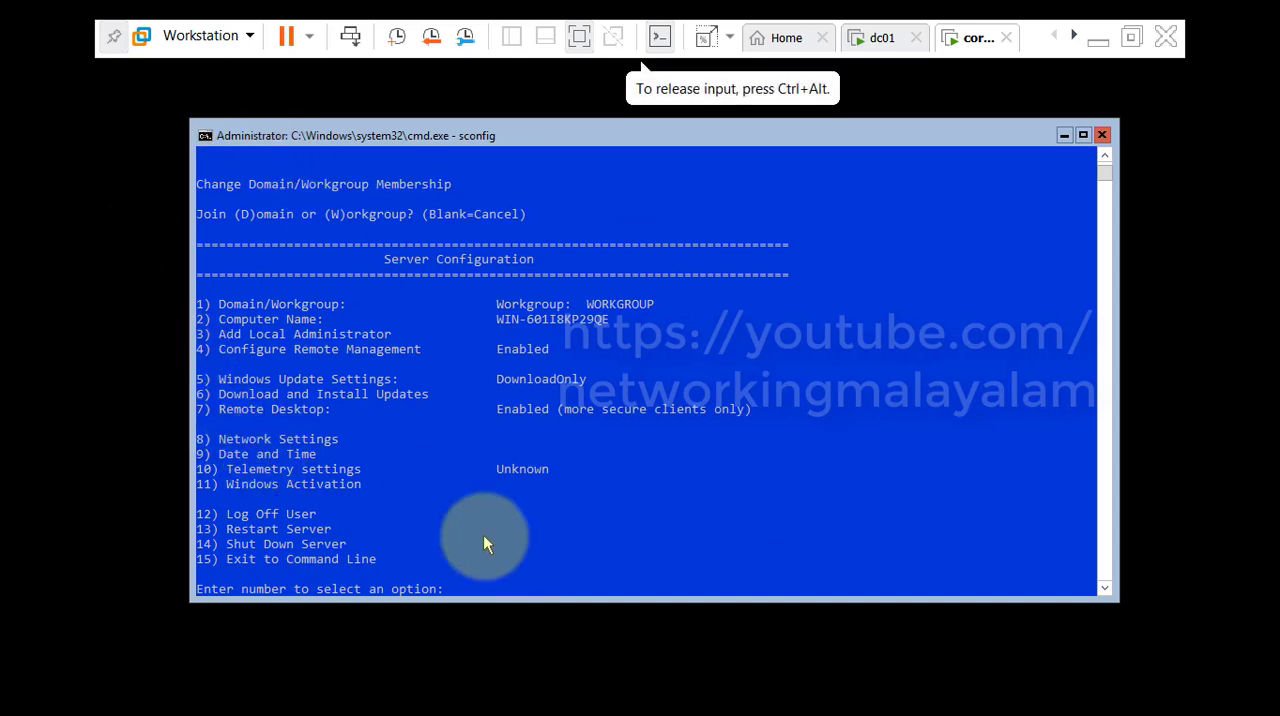
text(8)
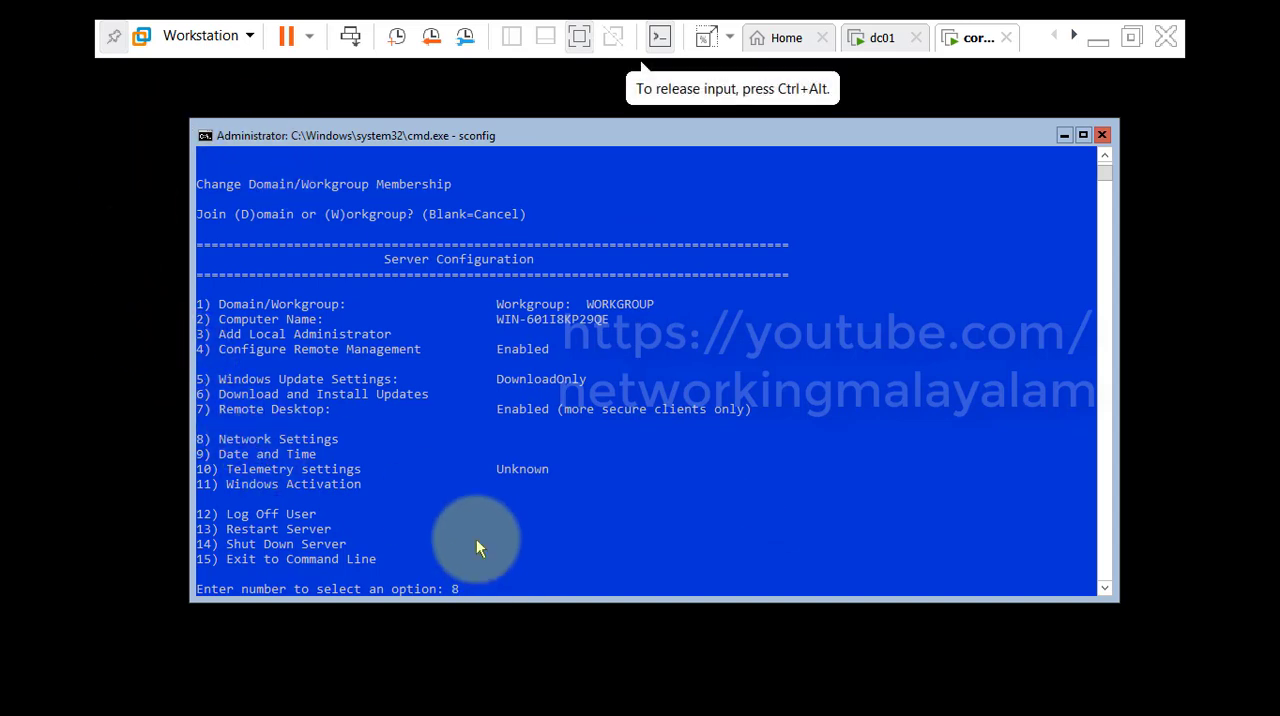
key(Return)
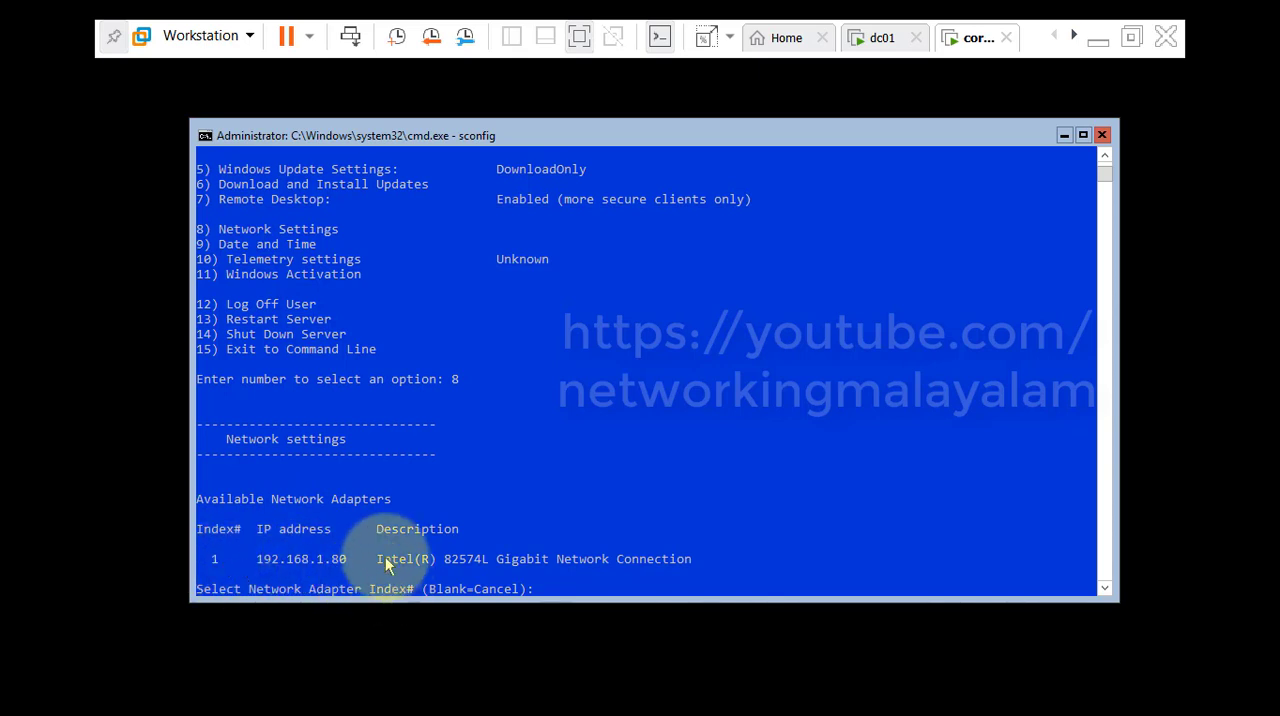
text(1)
key(Return)
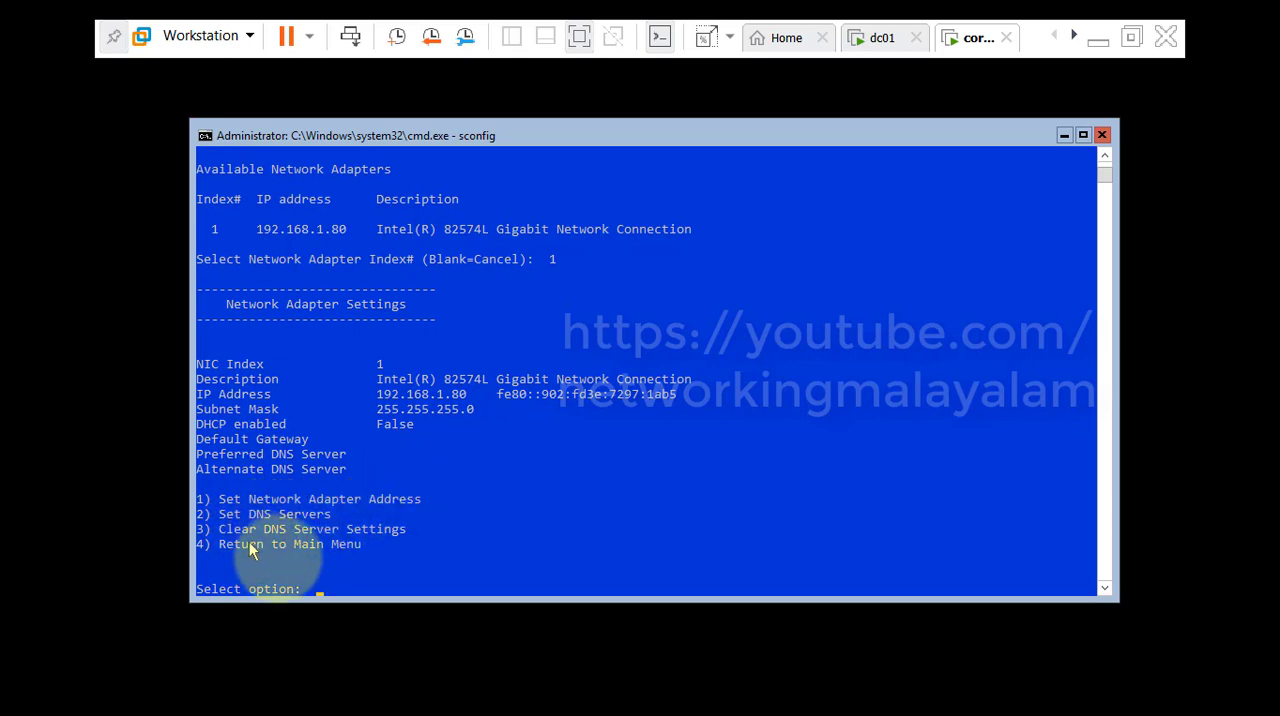
Set the adapter's preferred DNS server (option 2) to 192.168.1.100, checking the address in the network diagram.
text(2)
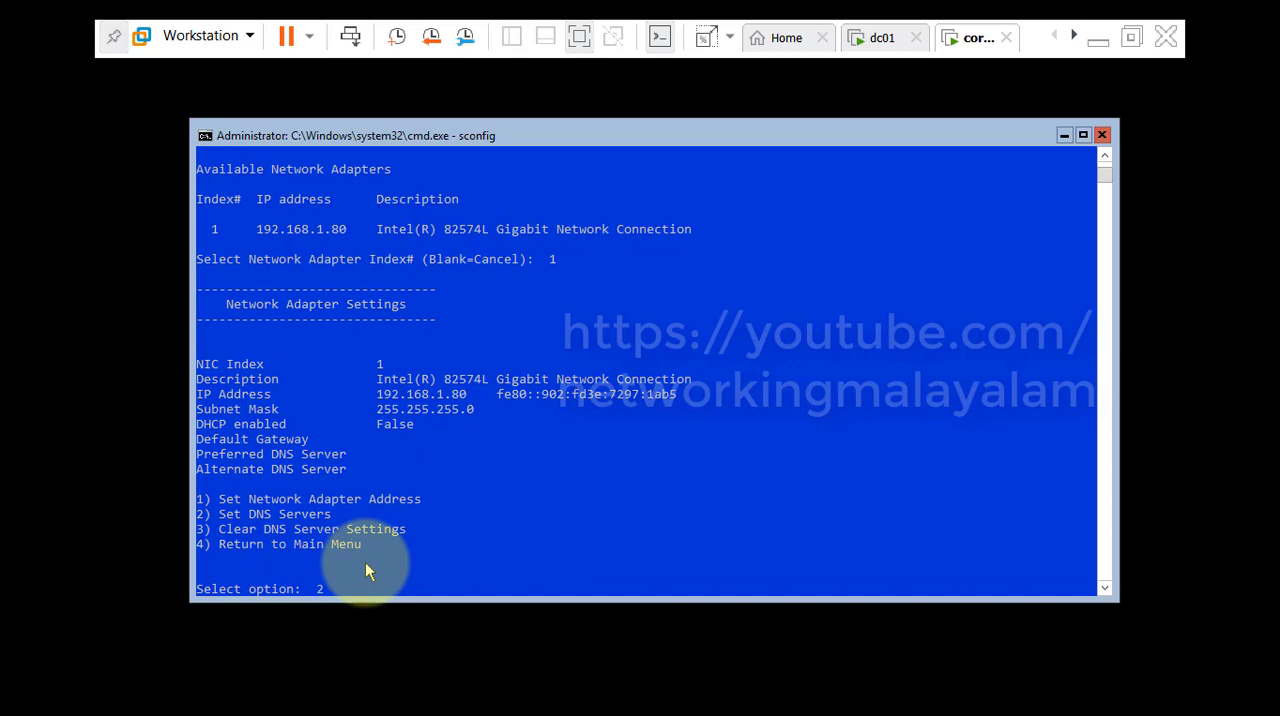
key(Return)
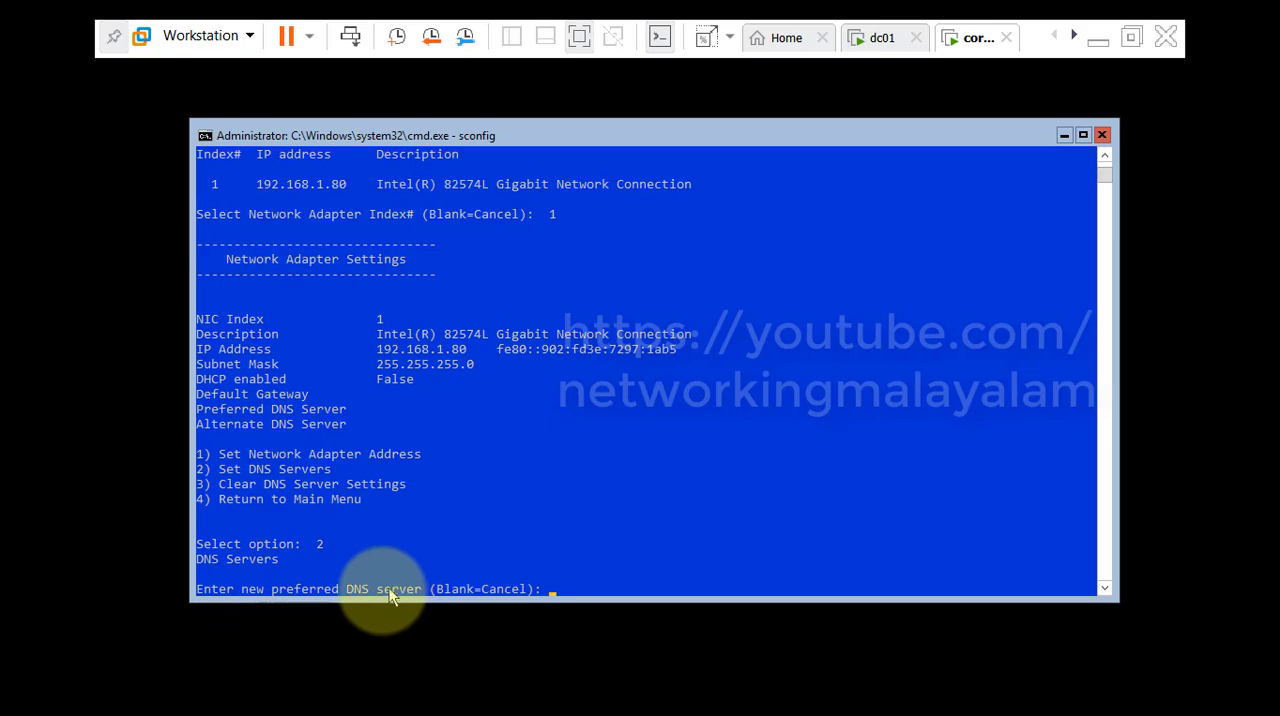
click(1100, 39)
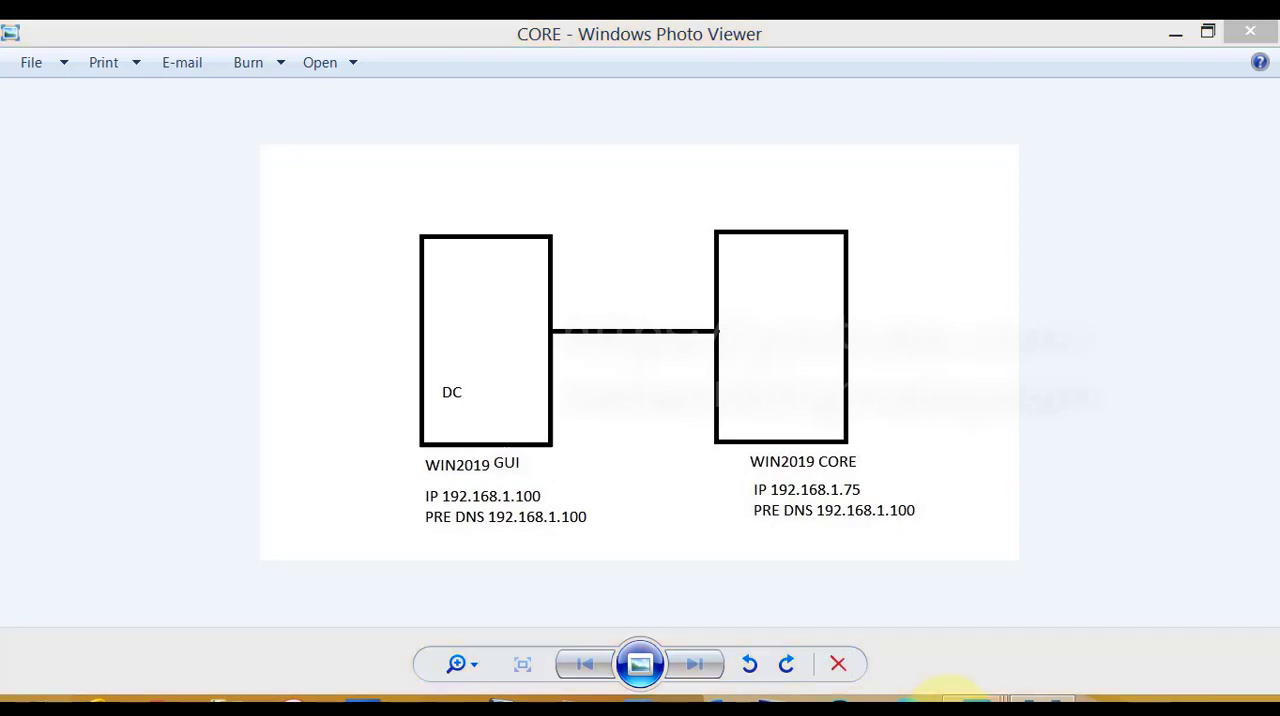
mouse_move(1042, 699)
click(1055, 578)
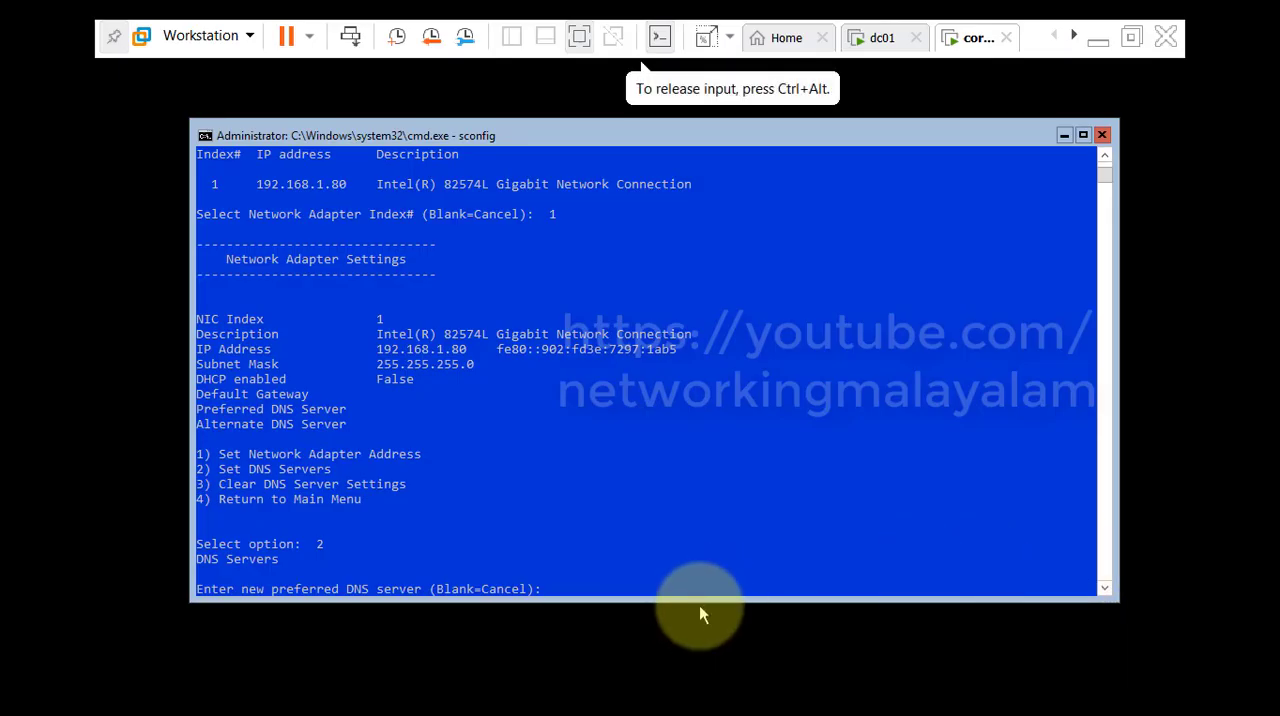
text(192.)
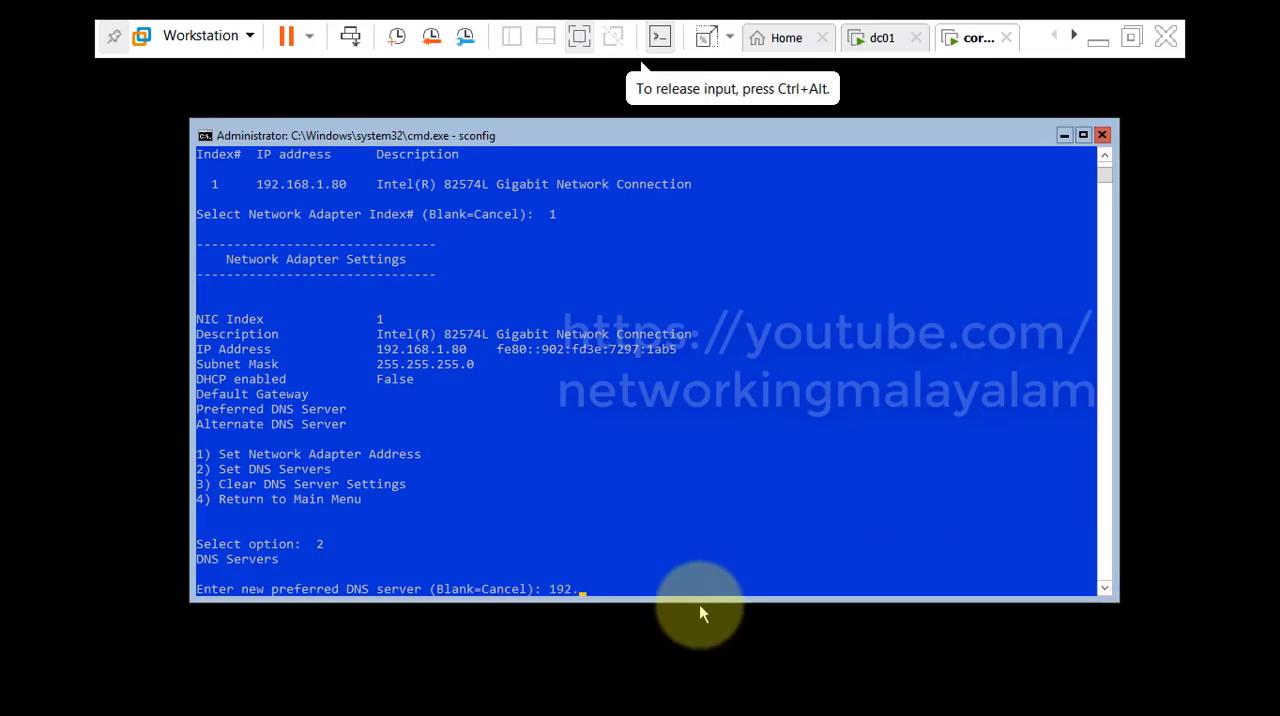
text(168.1)
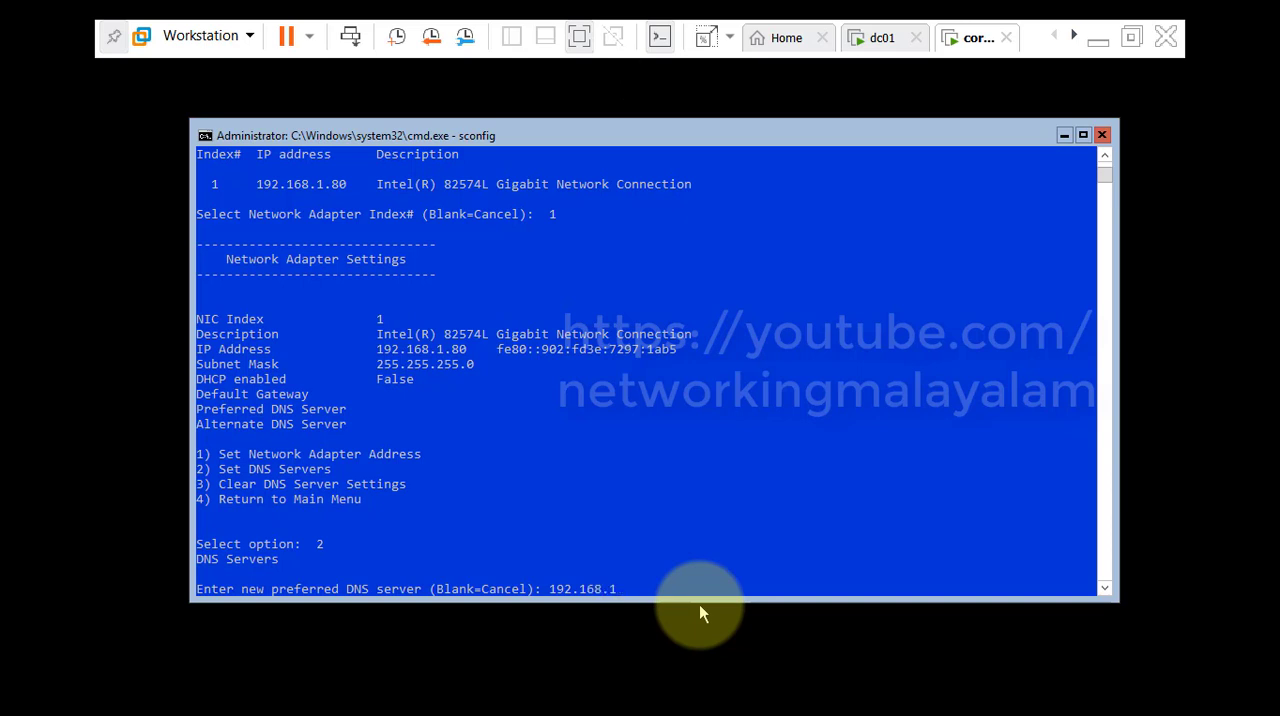
text(.100)
key(Return)
key(Return)
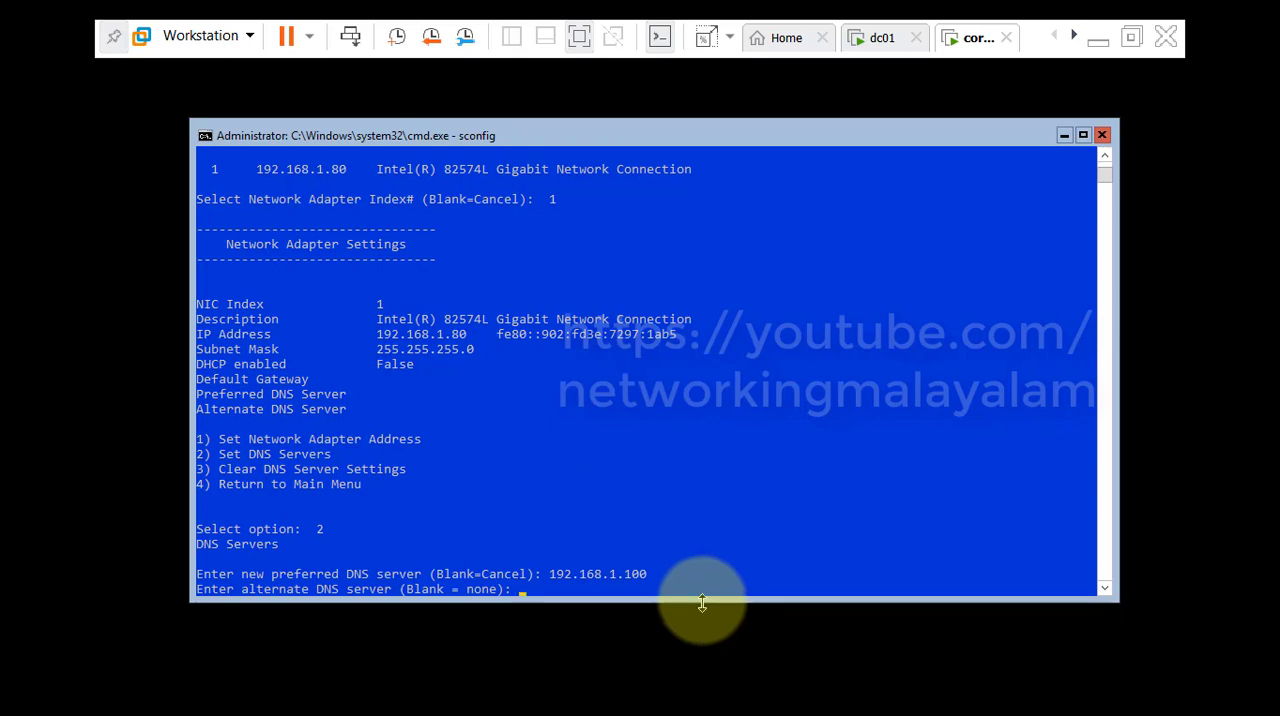
Glance at the dc01 machine, return to core001 and leave the alternate DNS server blank.
click(886, 40)
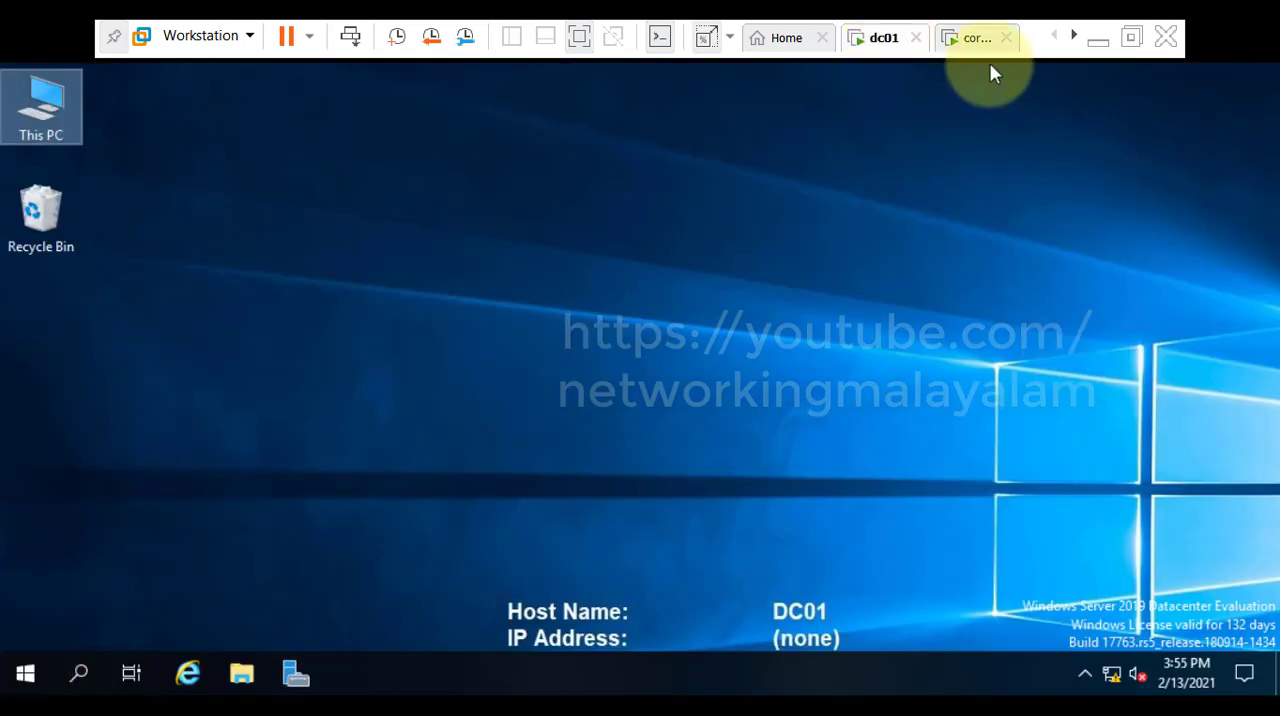
click(972, 40)
click(730, 540)
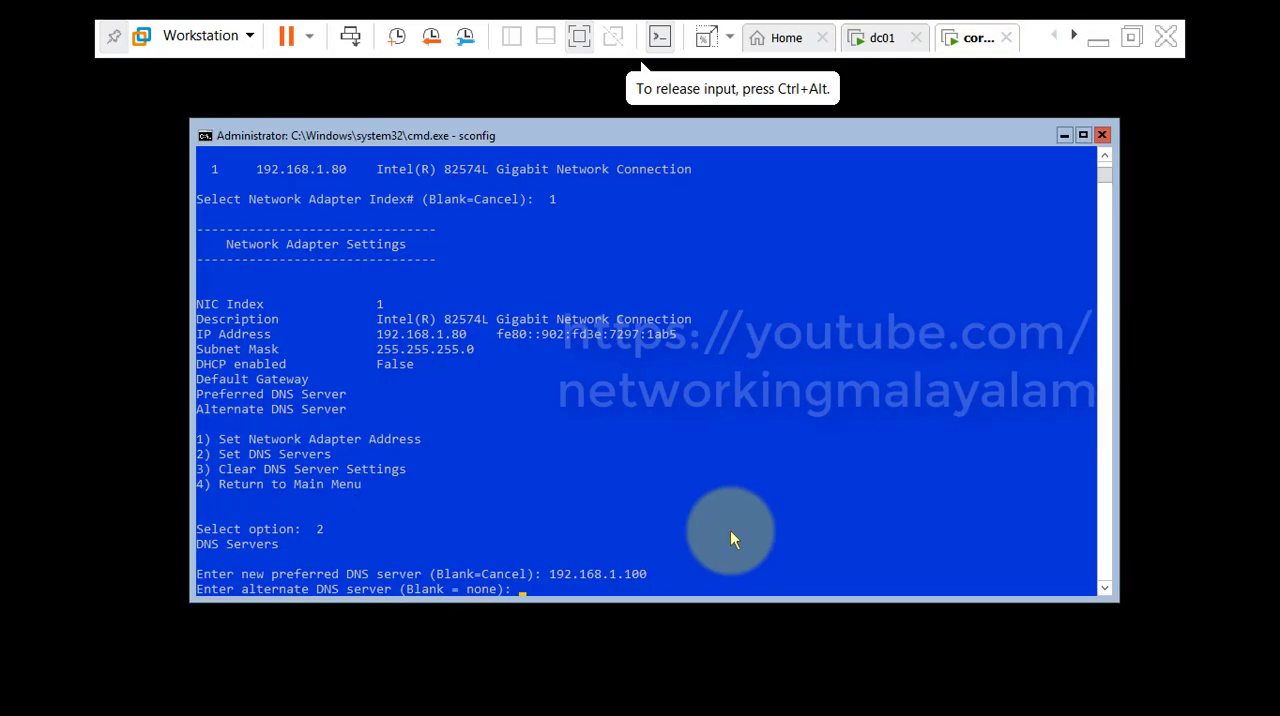
key(Return)
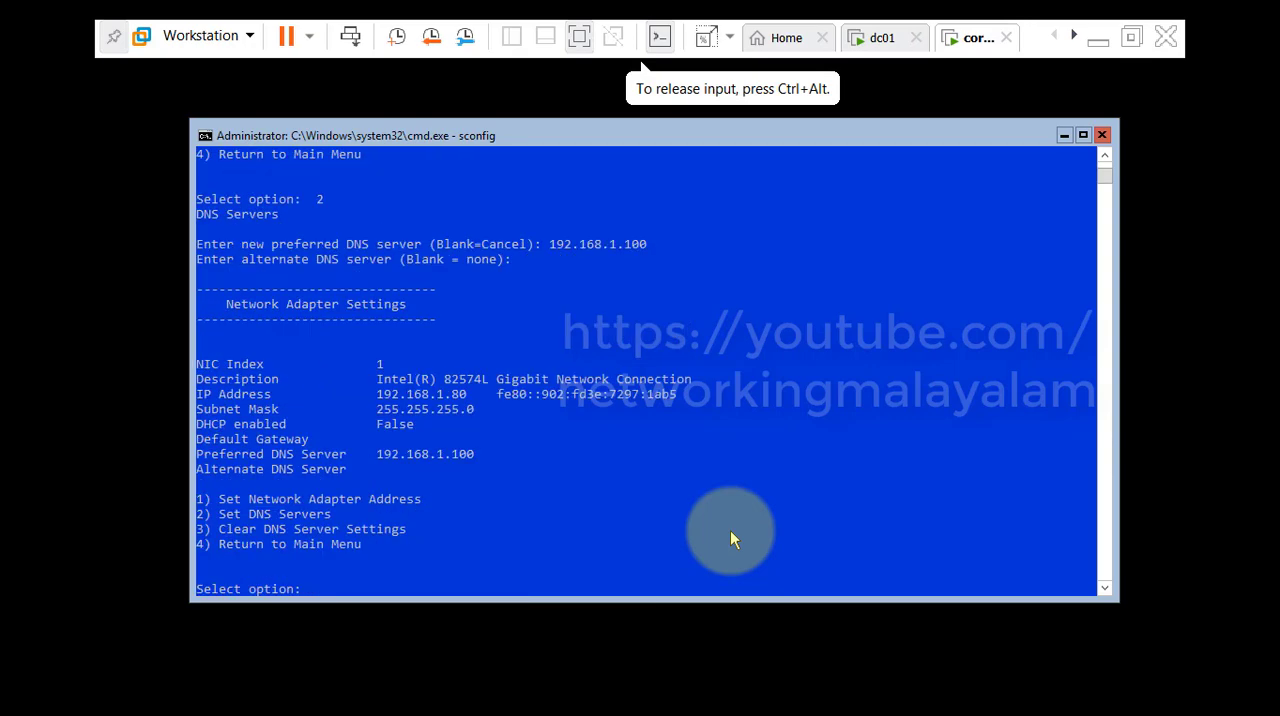
Return to the main sconfig menu (option 4) and exit to the command line (option 15).
text(4)
key(Return)
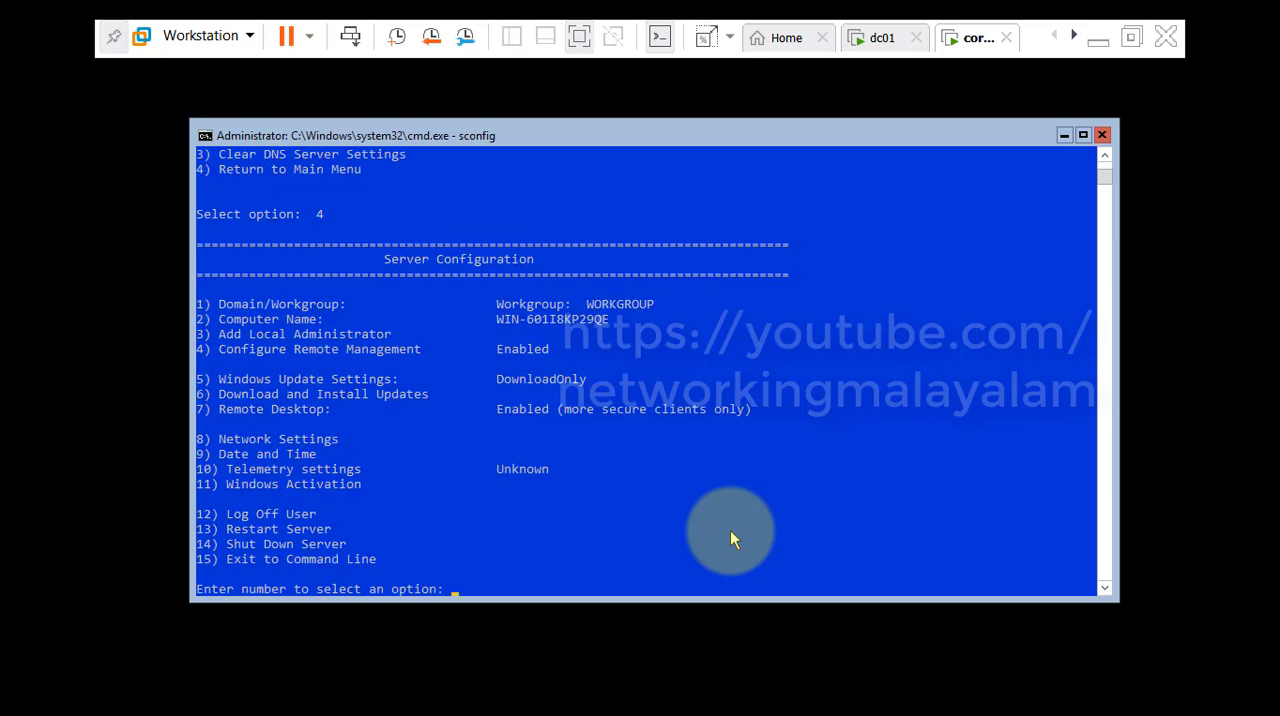
key(Return)
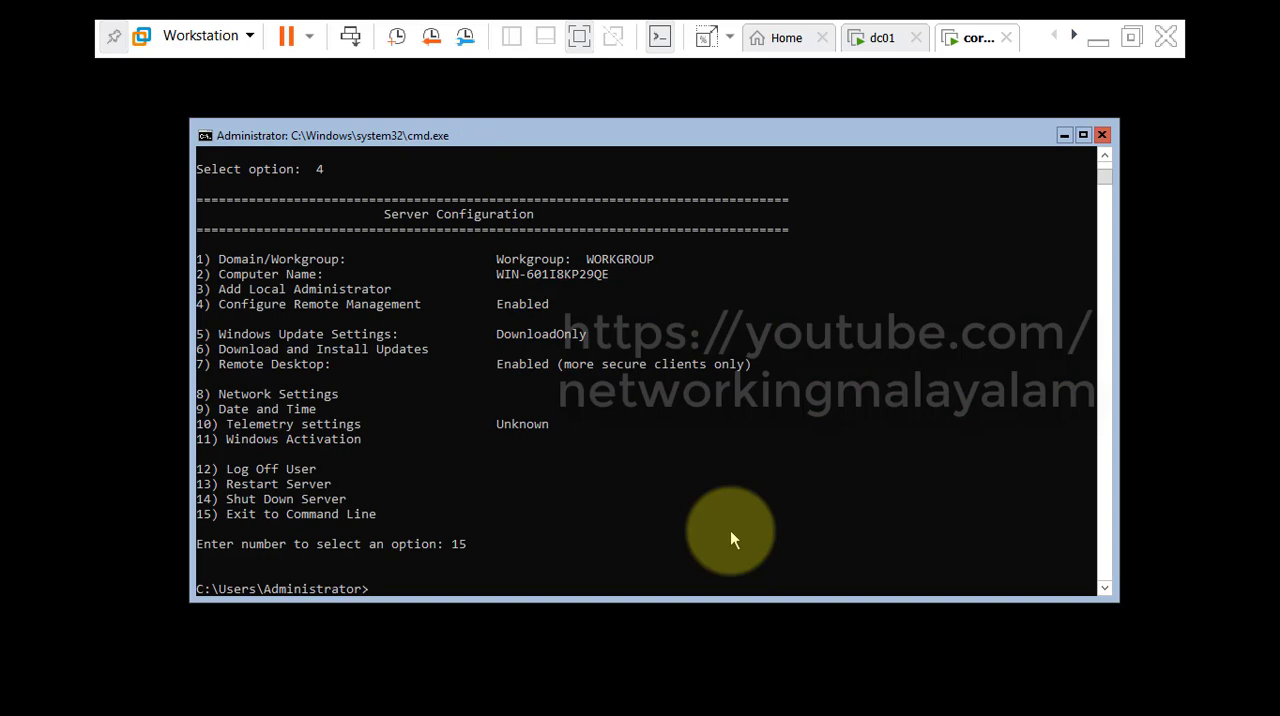
Run ipconfig /all and check core001's IPv4 address and DNS server in the output.
text(ip)
text(config /all)
key(Return)
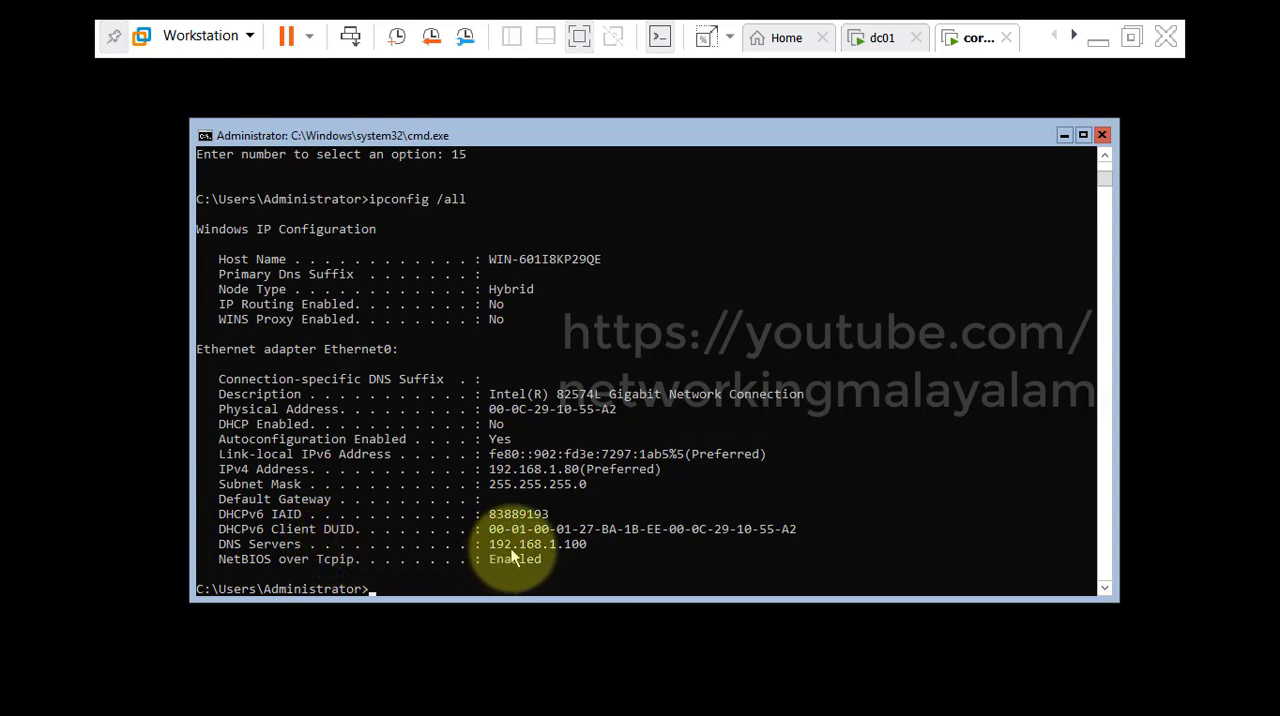
click(594, 572)
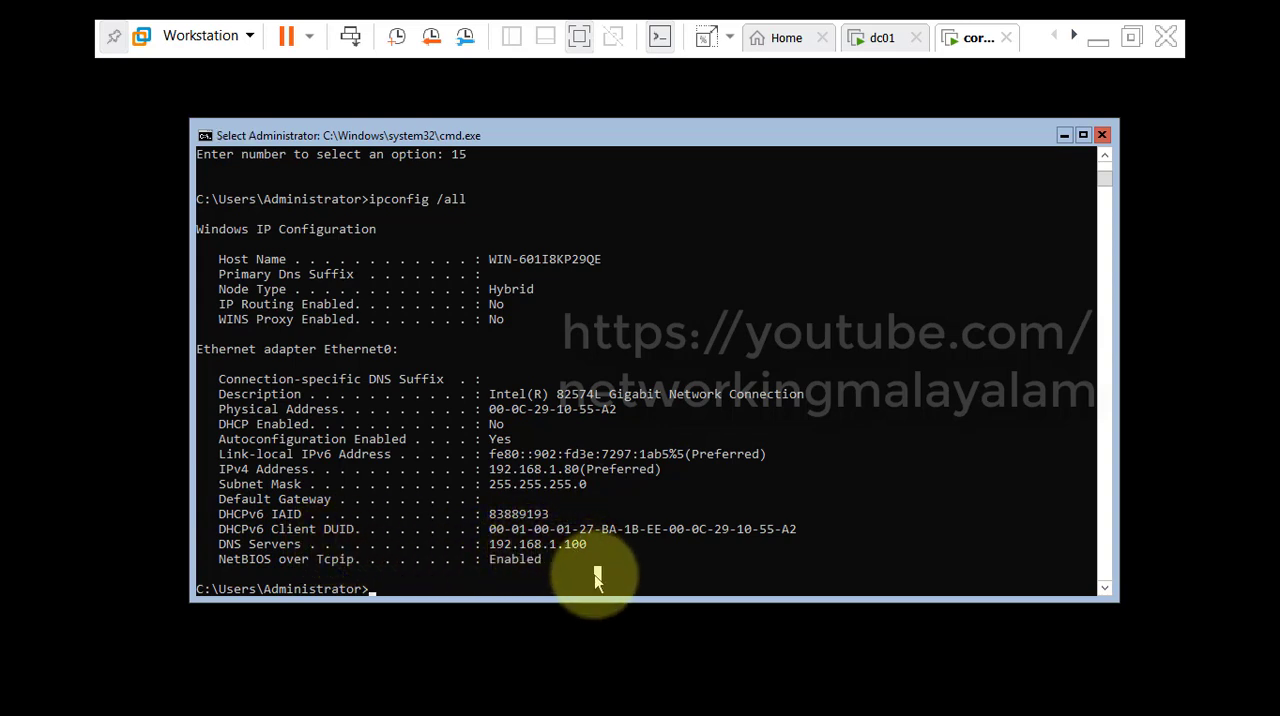
click(500, 573)
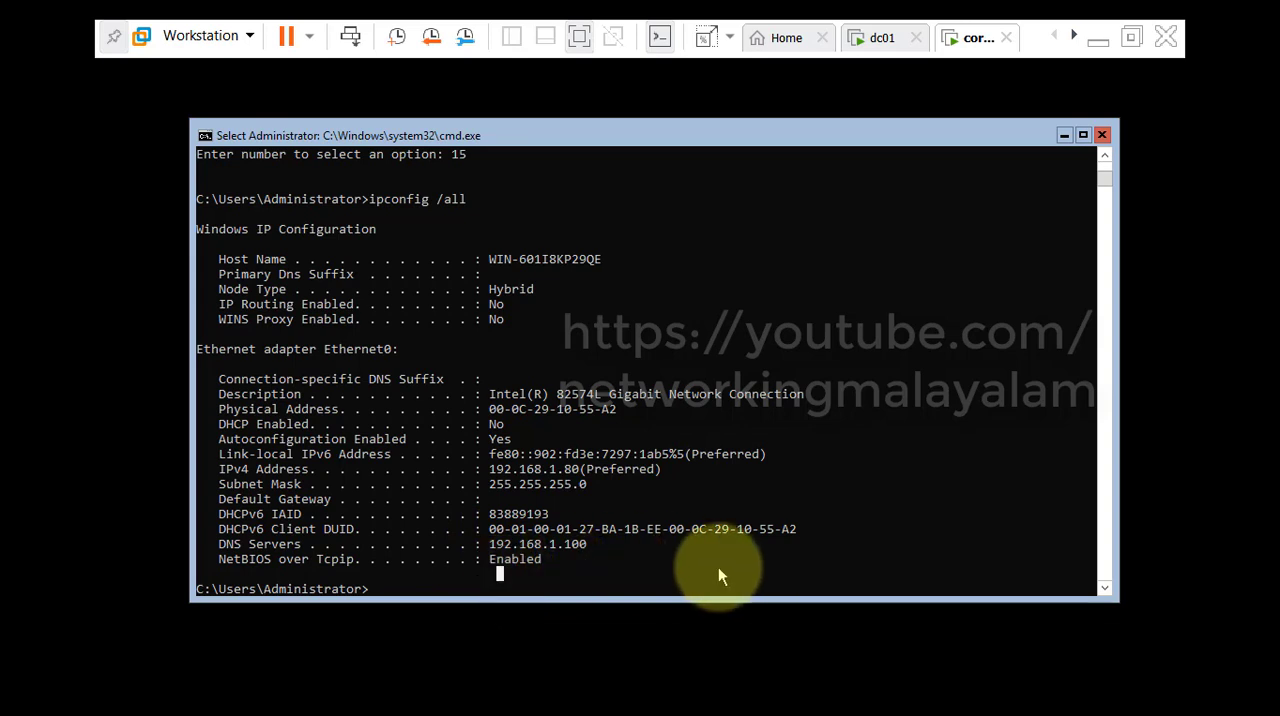
Ping the domain controller at 192.168.1.100 to test the connection from core001.
text(pi)
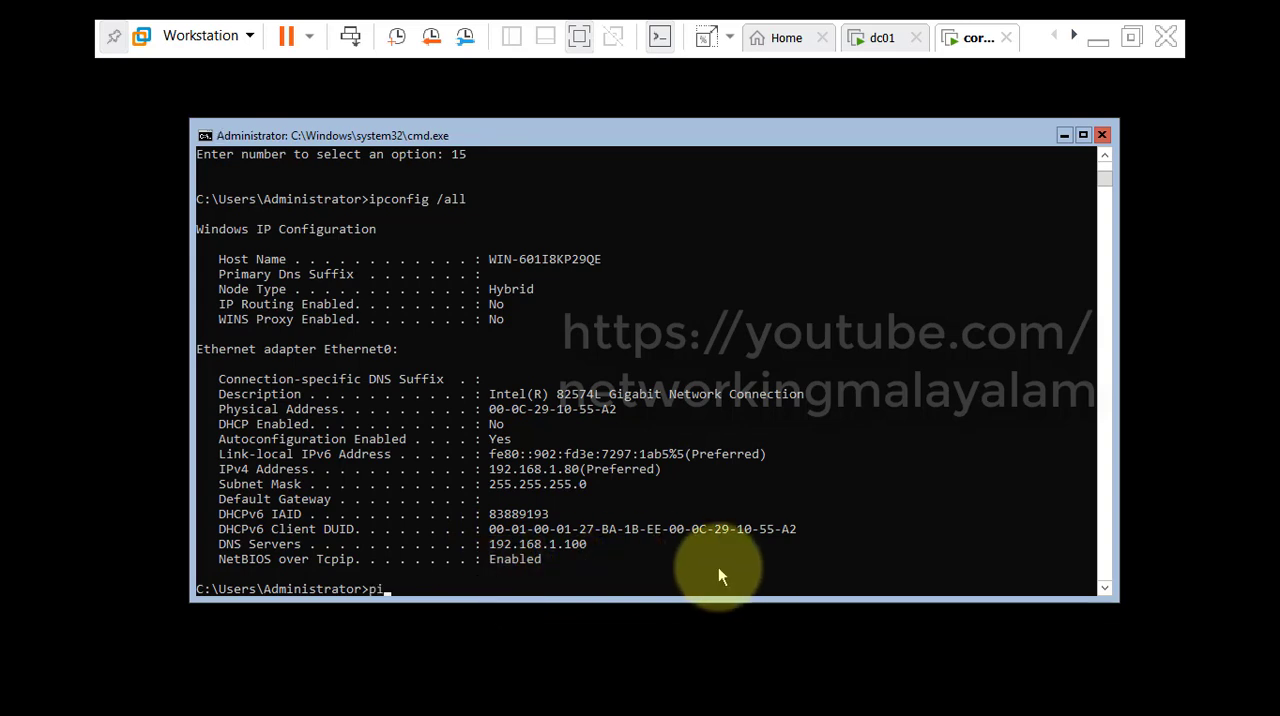
text(ng 192.168.1.100)
key(Return)
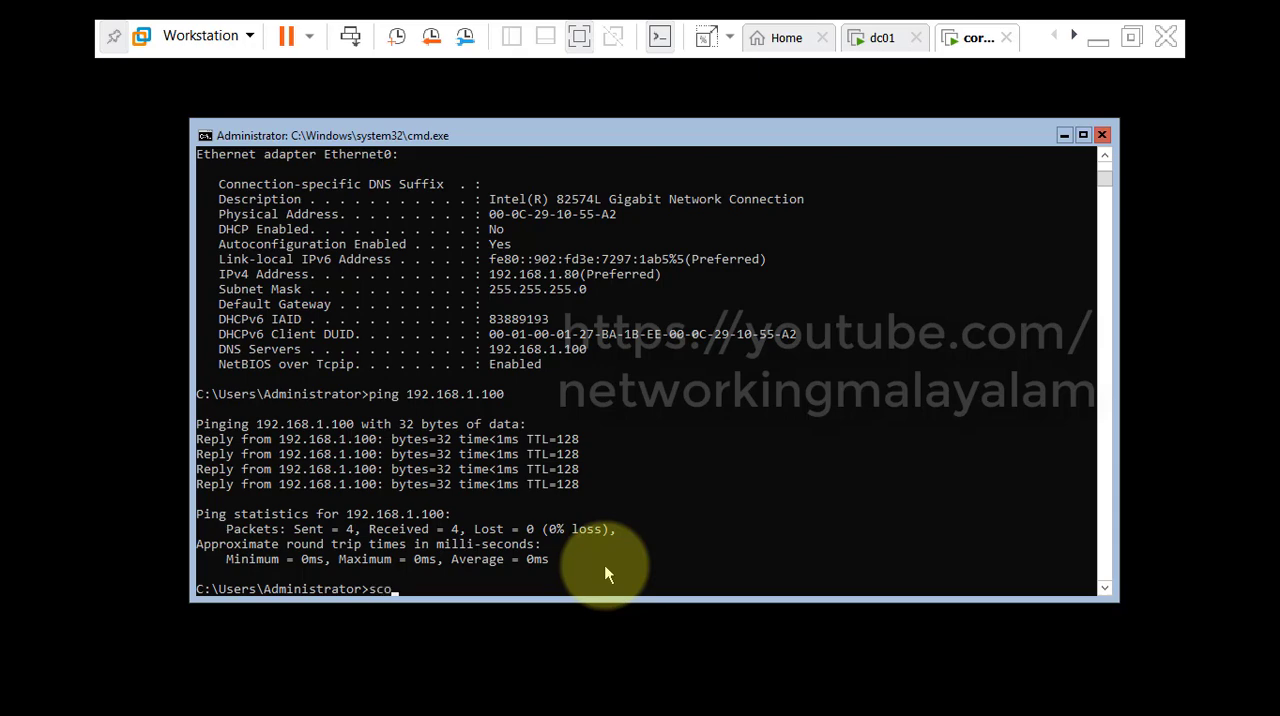
Start sconfig again, review the network diagram and return to core001.
text(g)
key(Return)
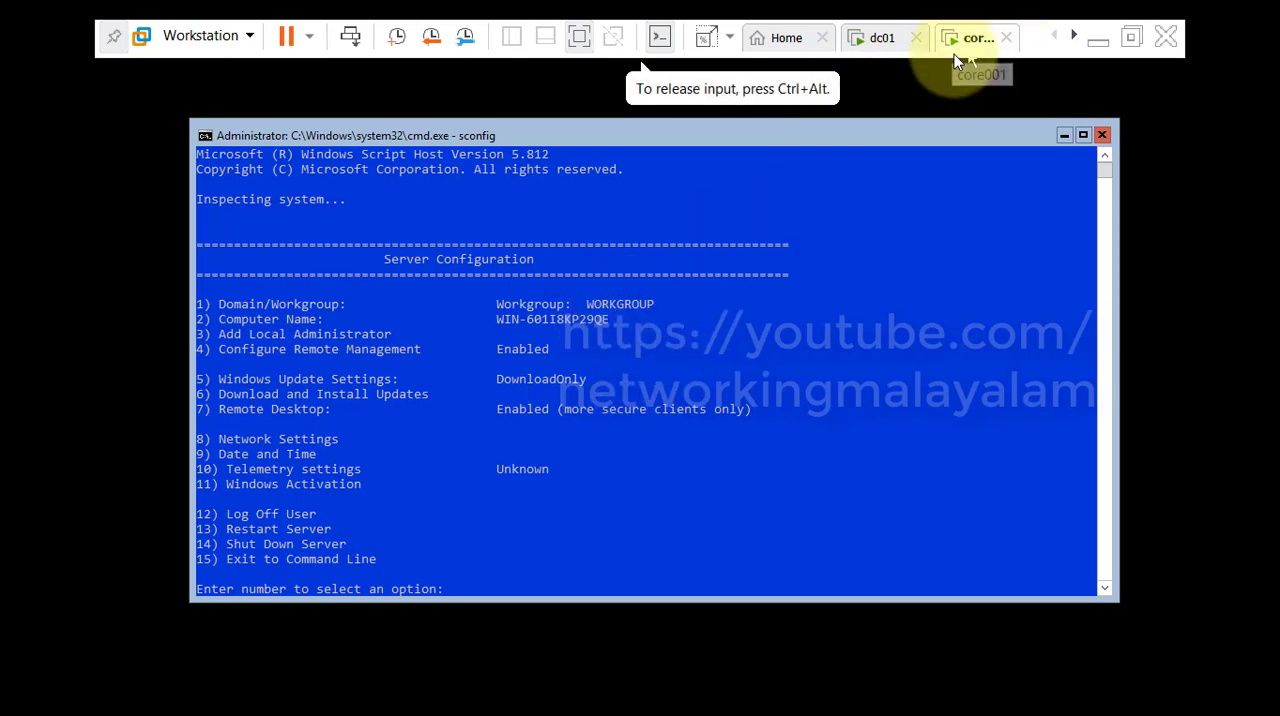
click(1098, 40)
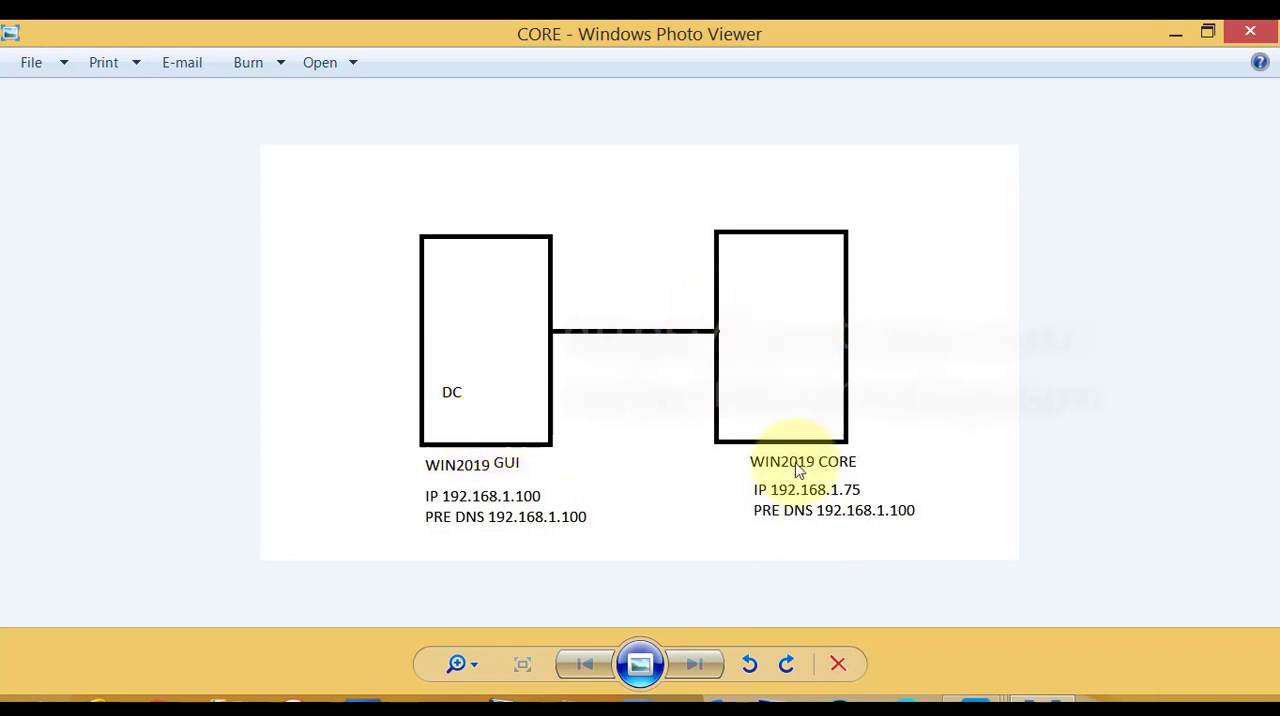
mouse_move(1054, 700)
click(1080, 618)
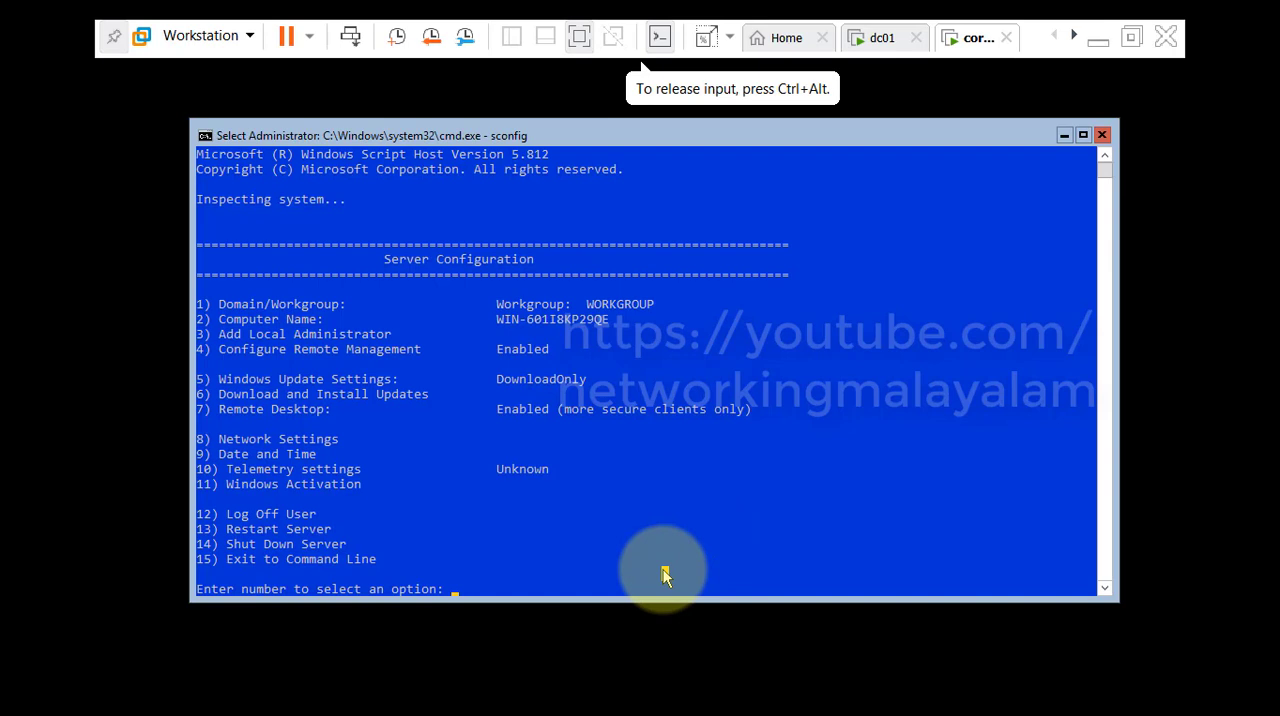
Change the domain/workgroup membership (option 1), choosing to join a domain (d) and naming myitfriends.com as the domain.
text(1)
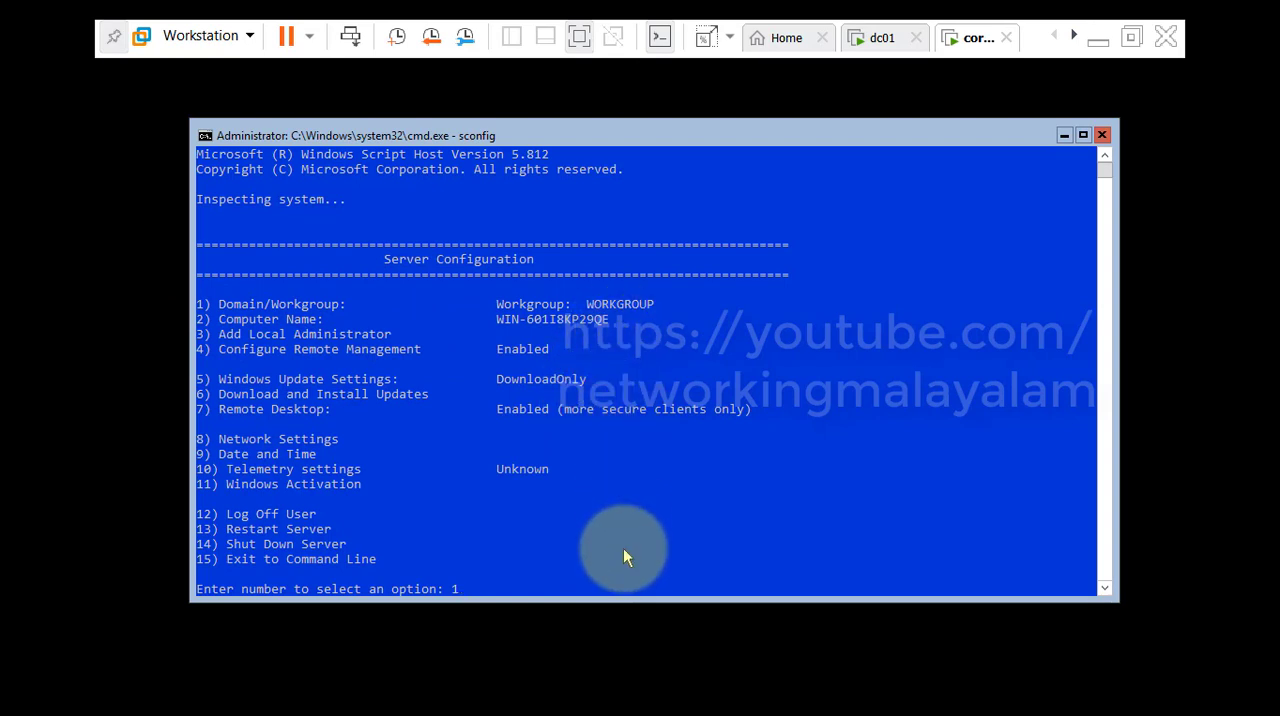
key(Return)
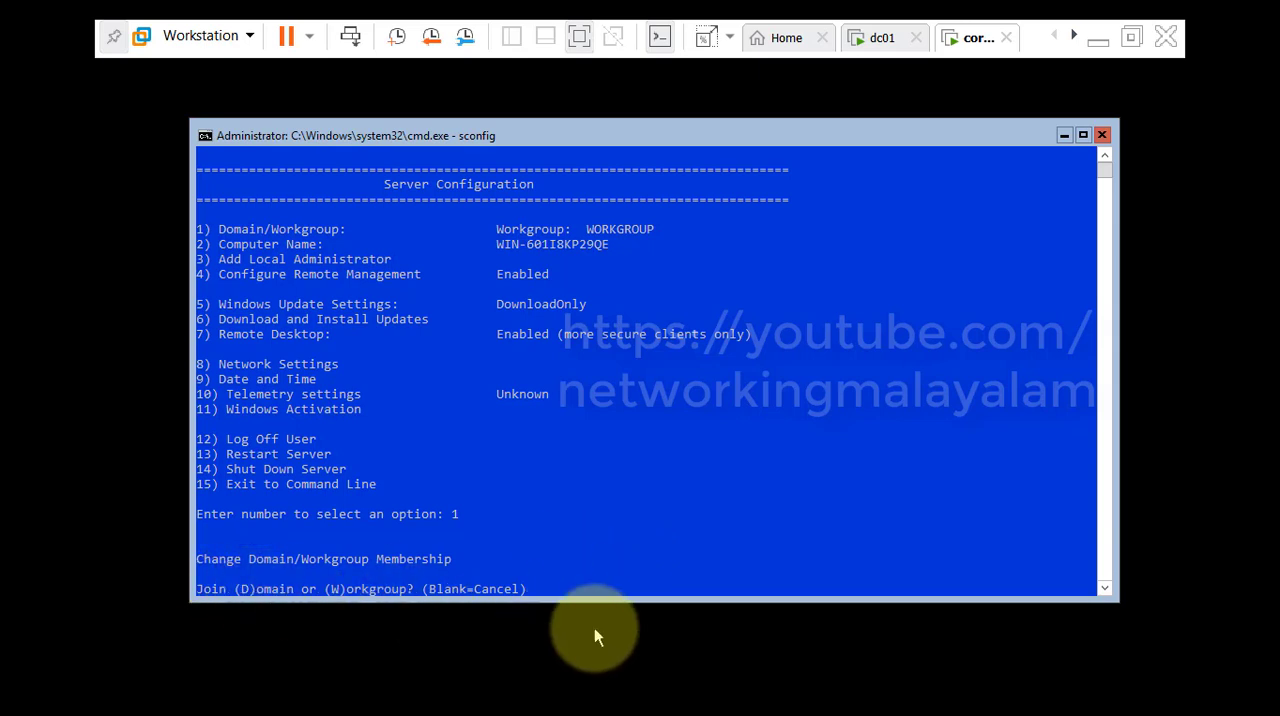
text(d)
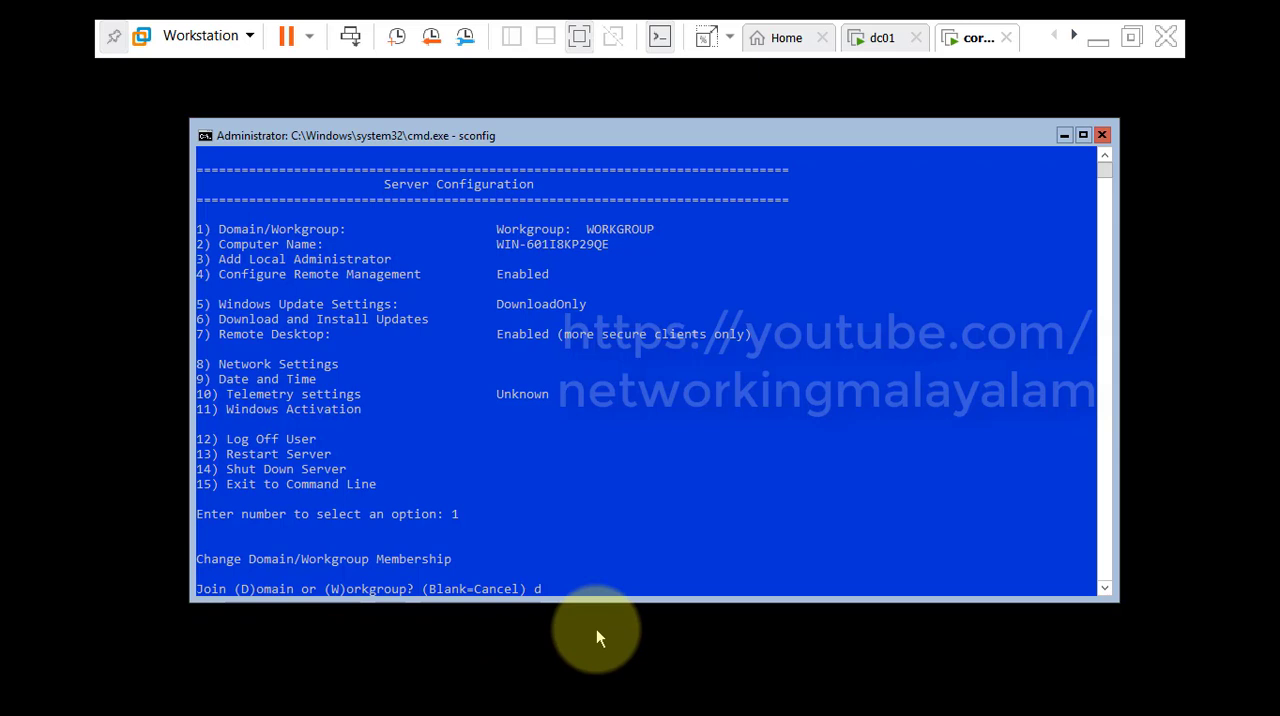
key(Return)
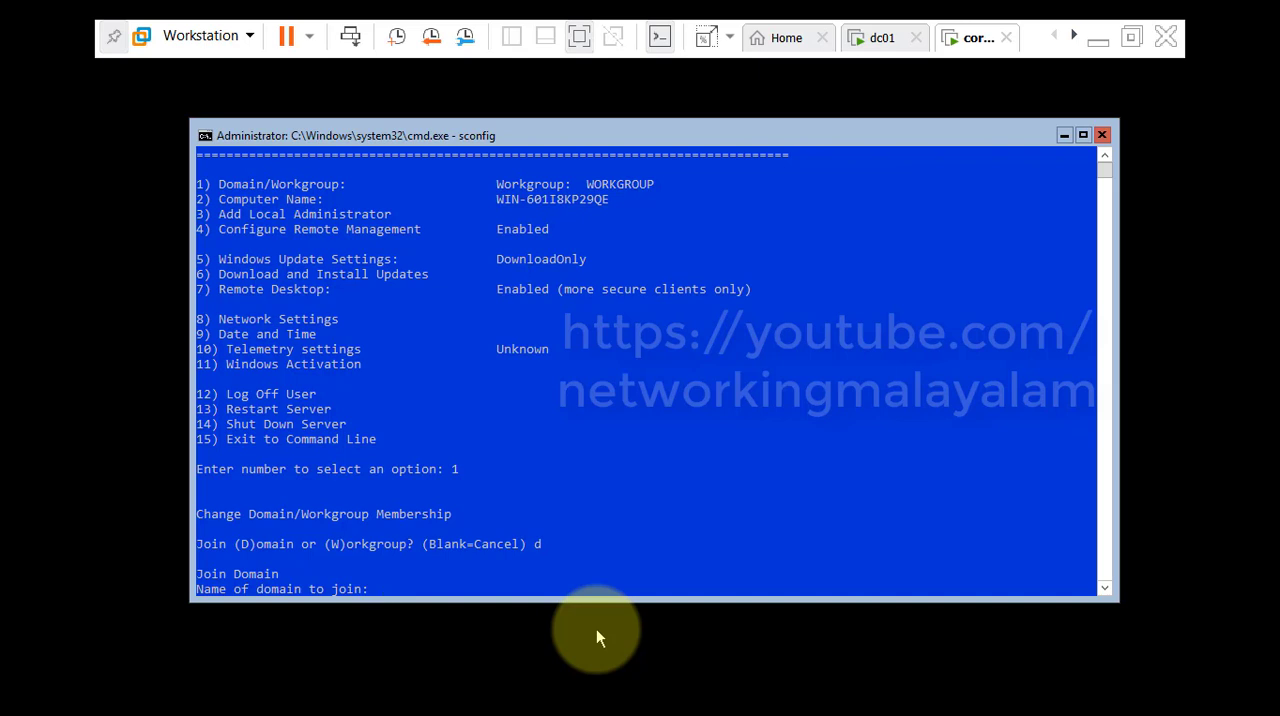
click(882, 38)
click(966, 37)
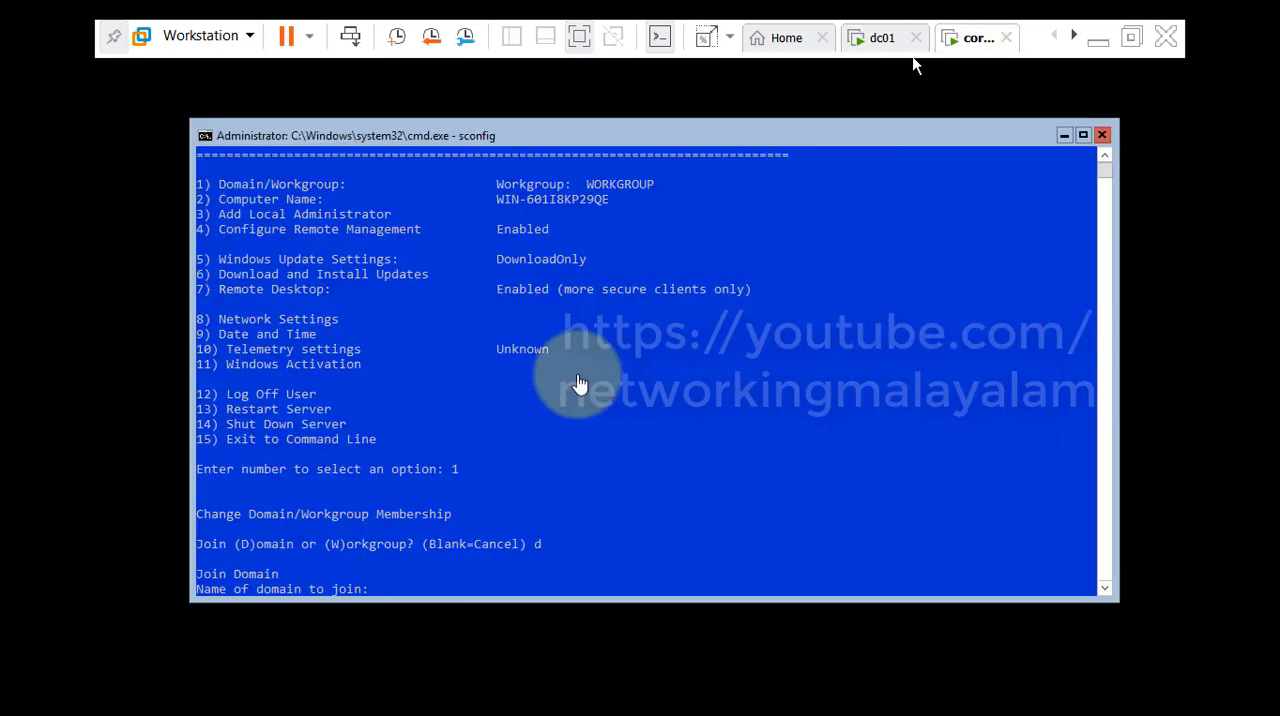
click(552, 578)
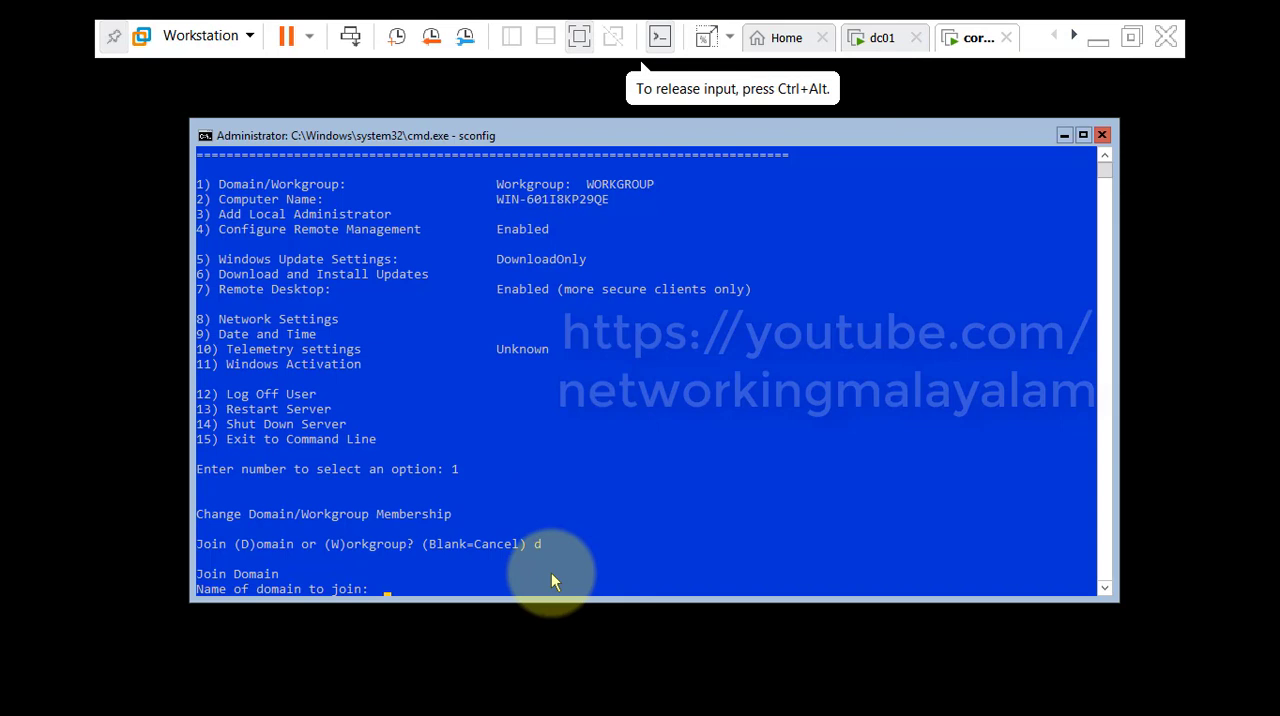
text(myitfr)
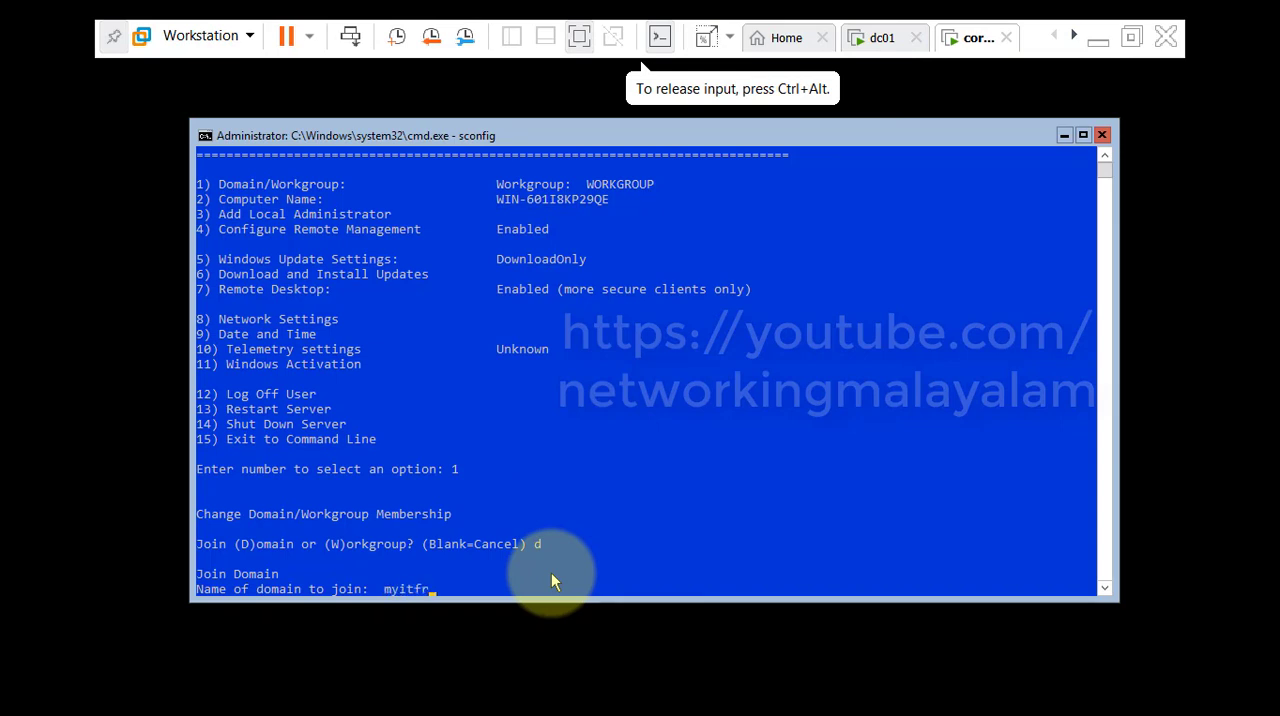
text(iends.c)
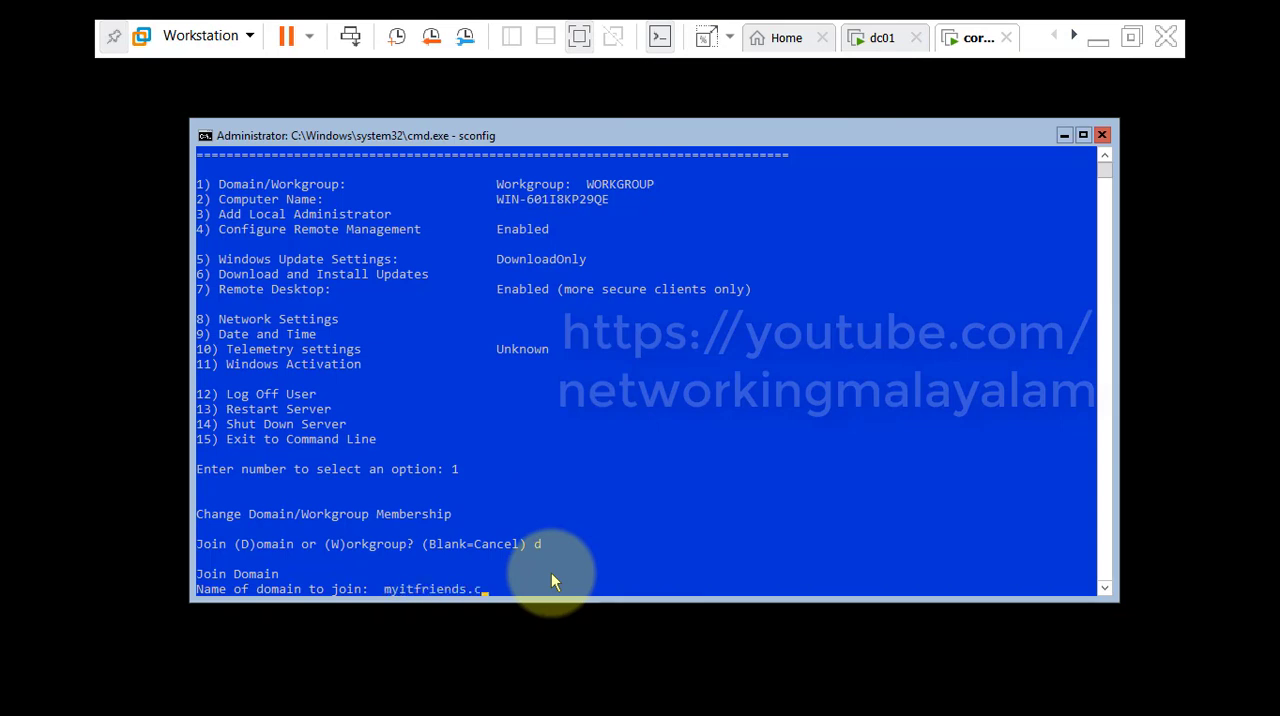
text(om)
key(Return)
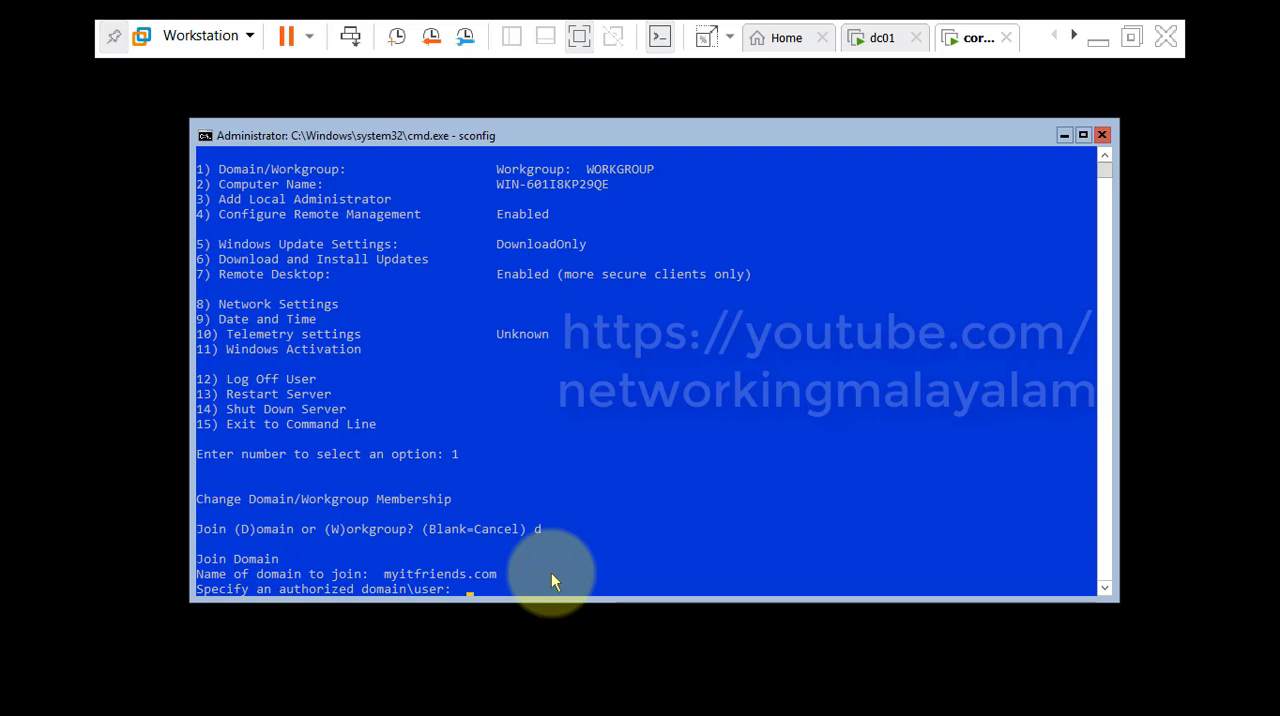
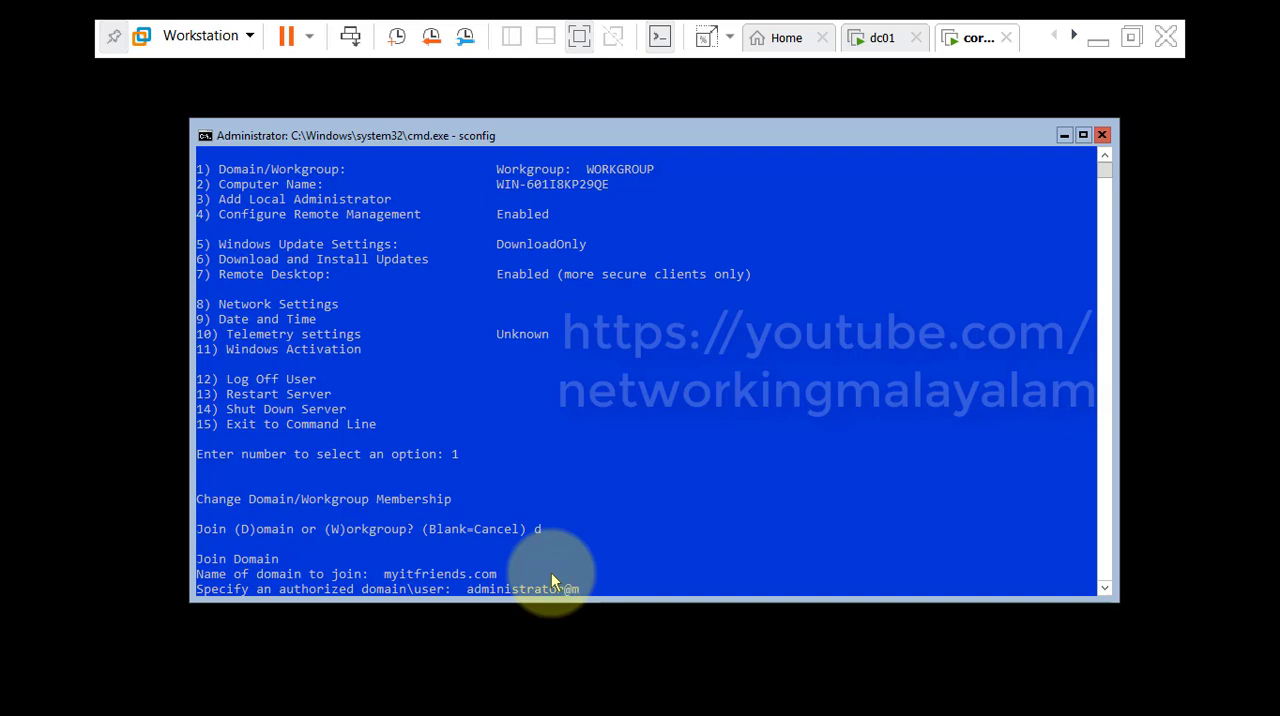
Specify the domain administrator account as the authorized user for joining the domain.
key(Return)
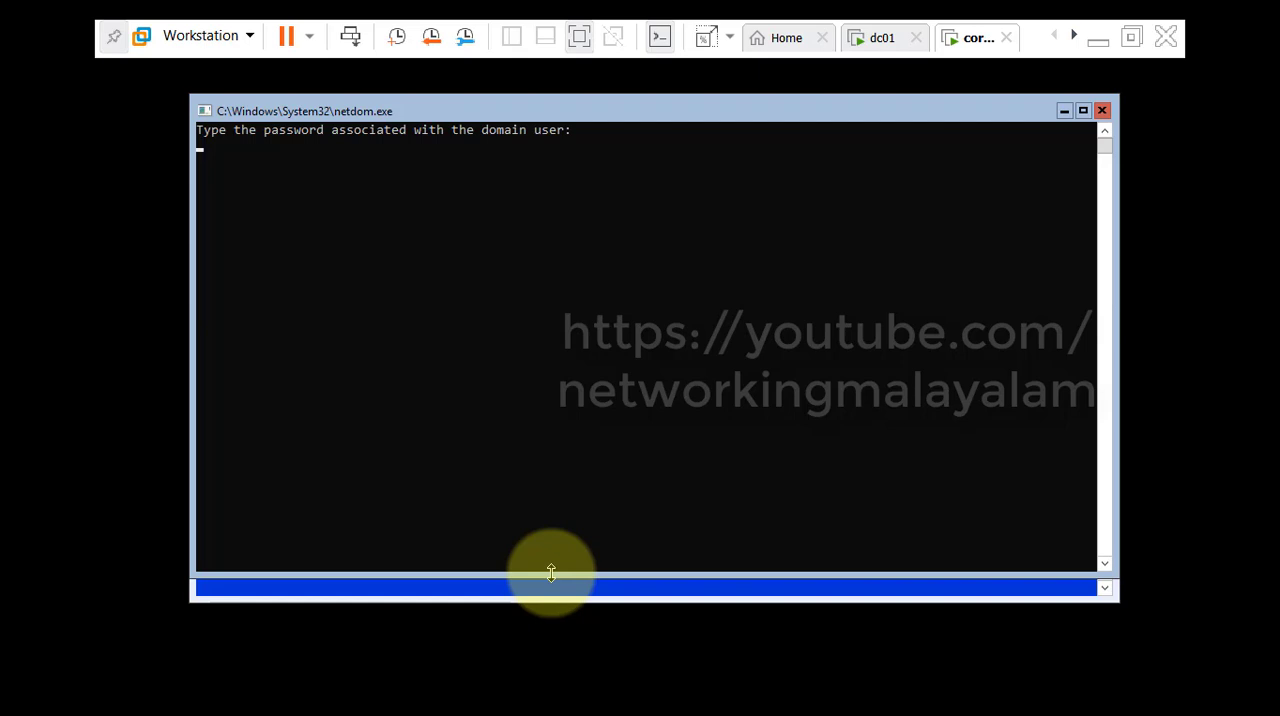
Try to complete the domain join by submitting the domain user's password, and dismiss the resulting message.
click(554, 430)
key(Escape)
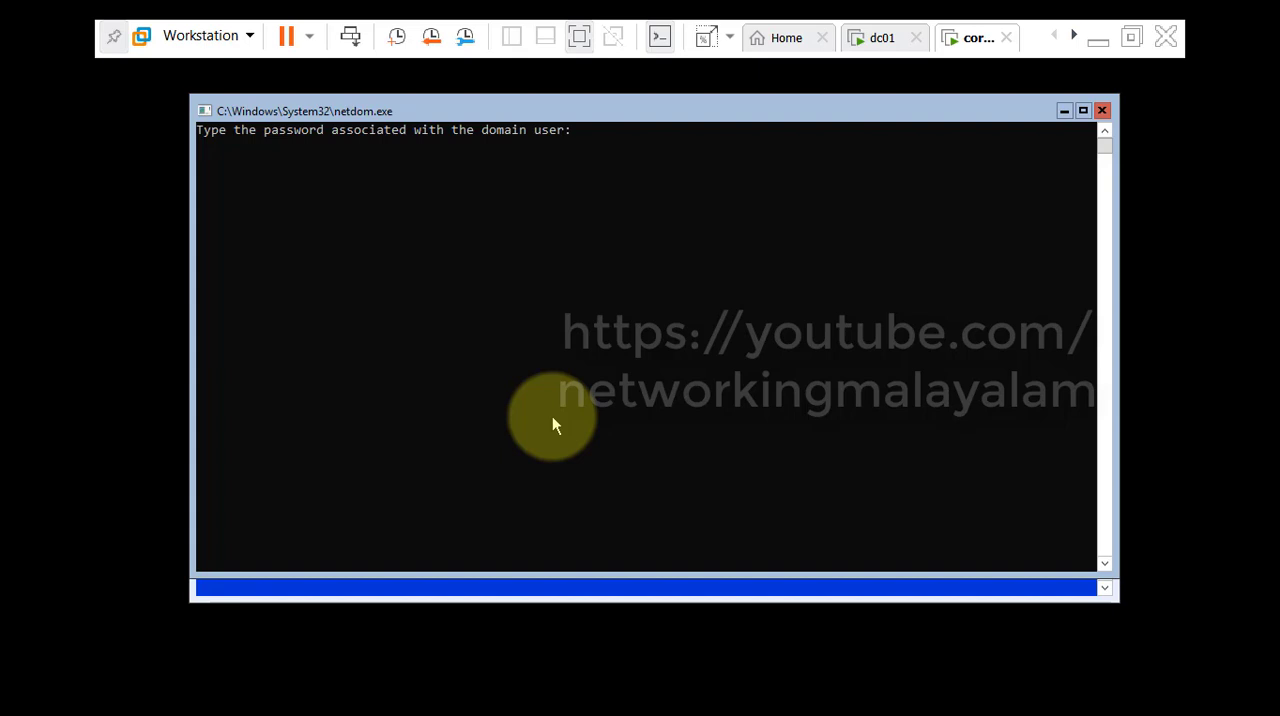
key(Return)
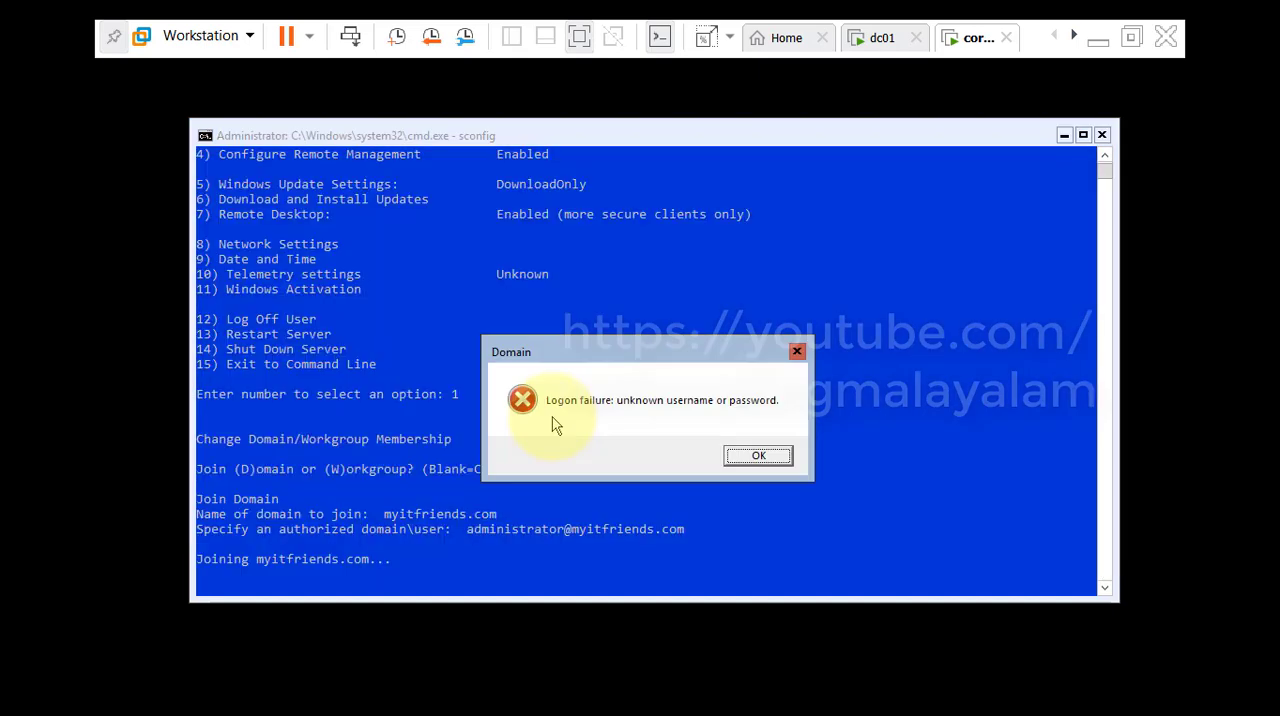
click(760, 456)
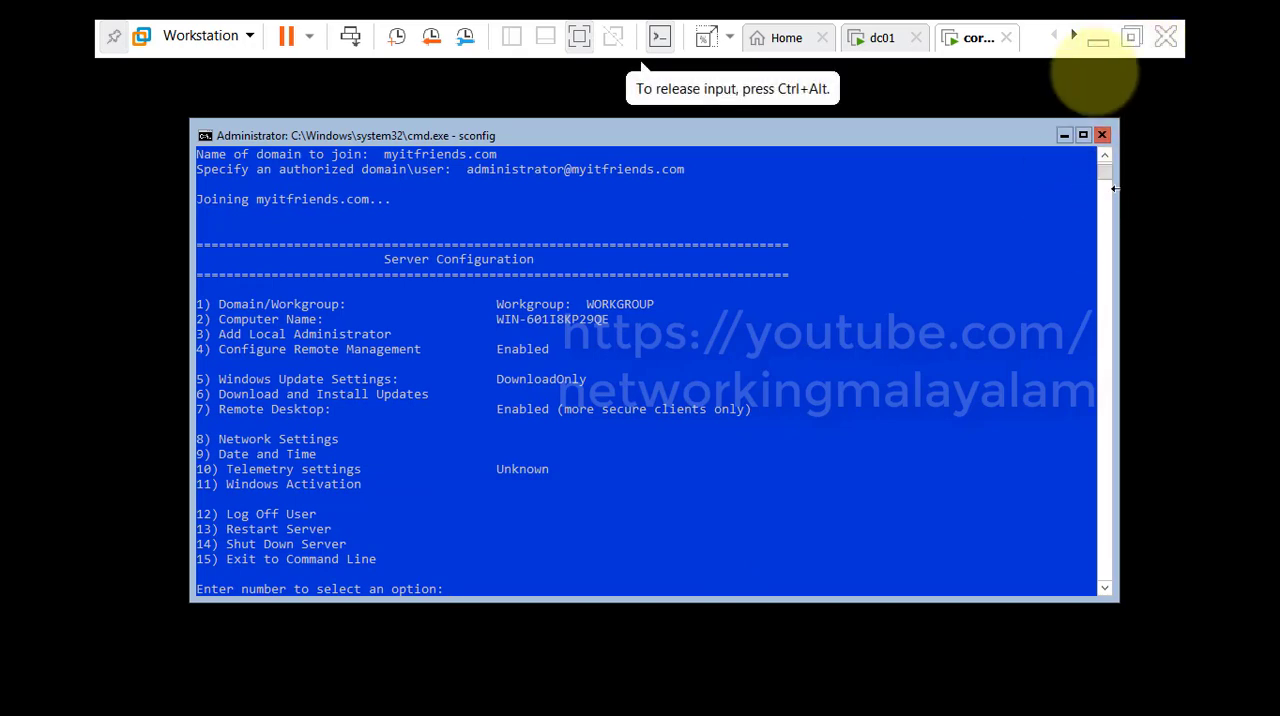
Agree to change the computer name before restarting, and review the network diagram before returning to the core machine.
click(1132, 38)
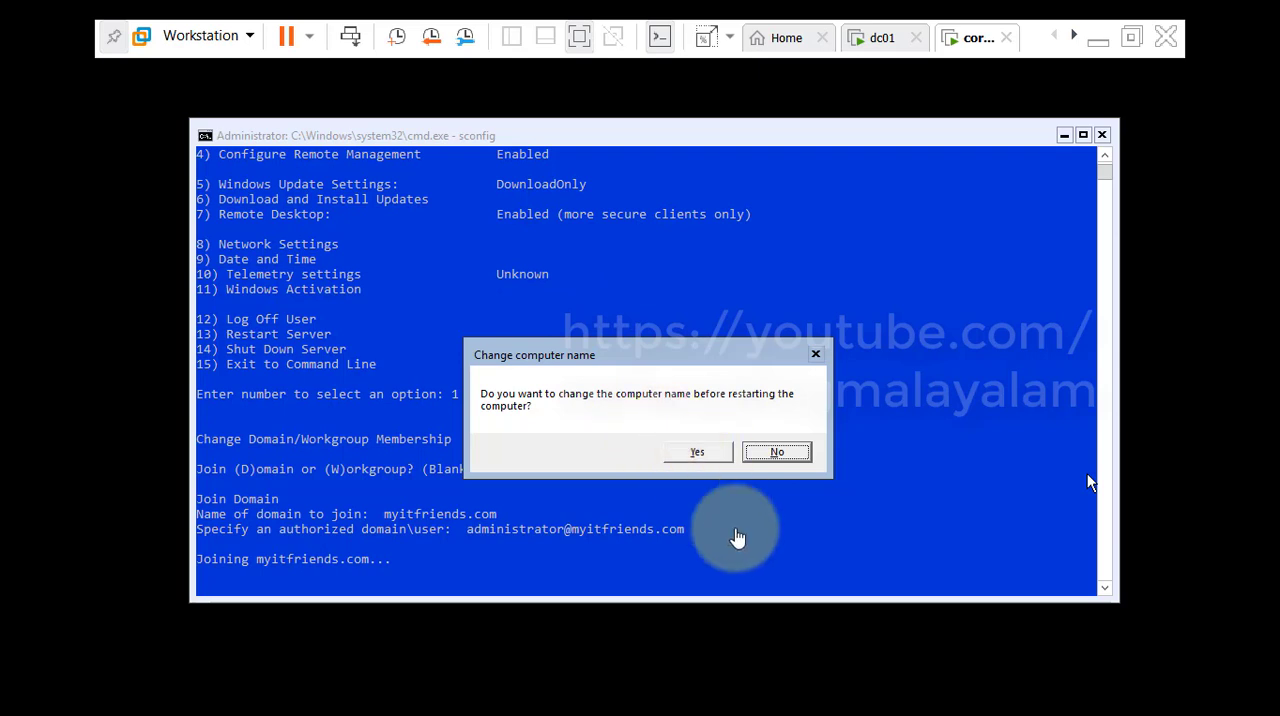
click(706, 470)
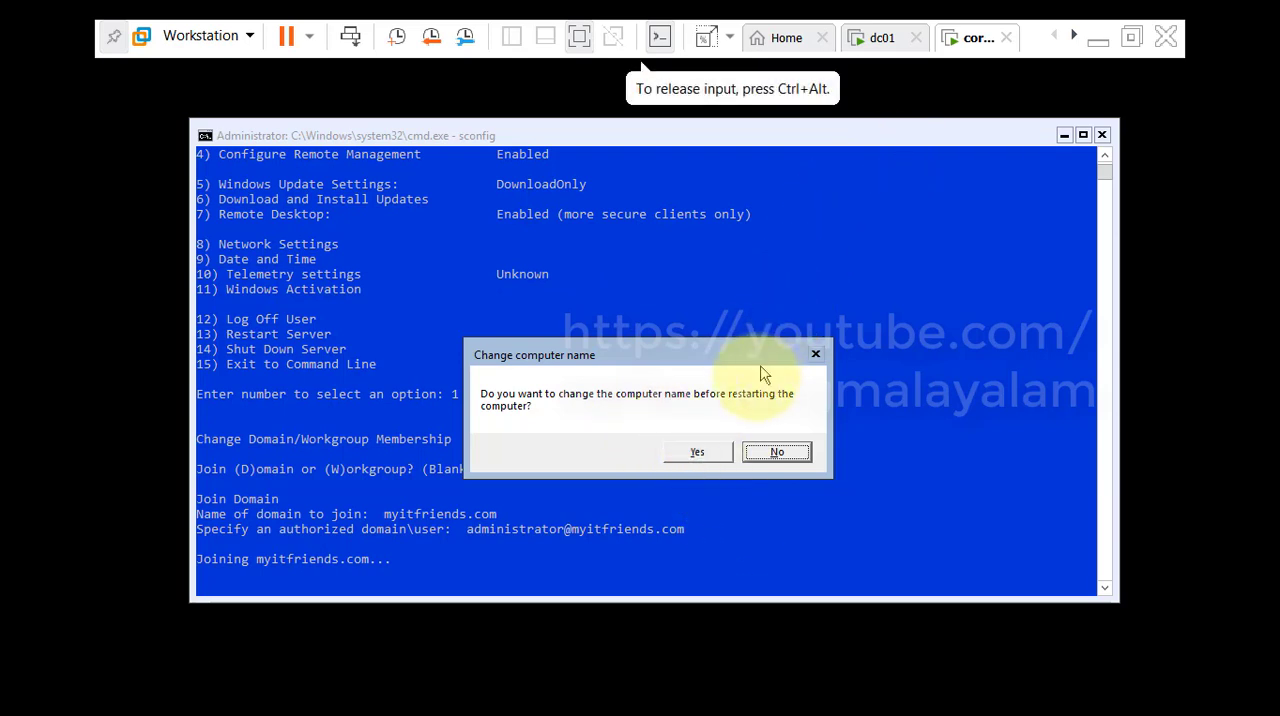
click(718, 456)
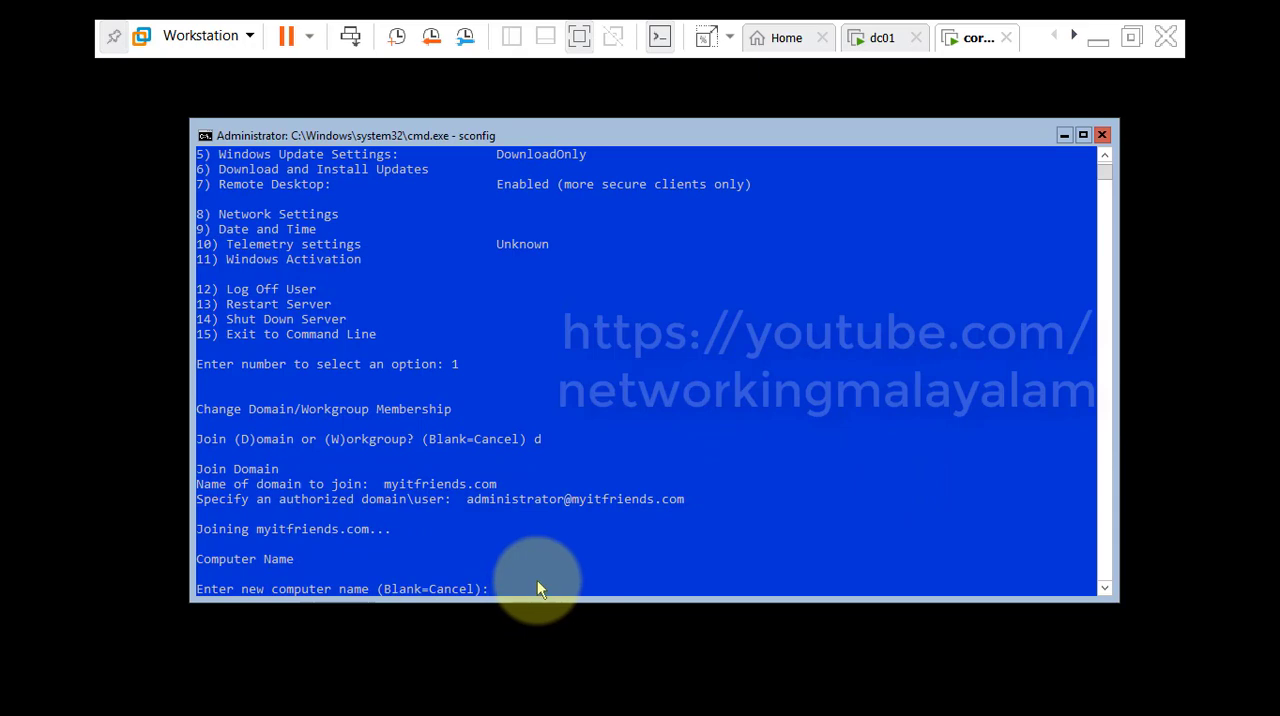
click(1098, 40)
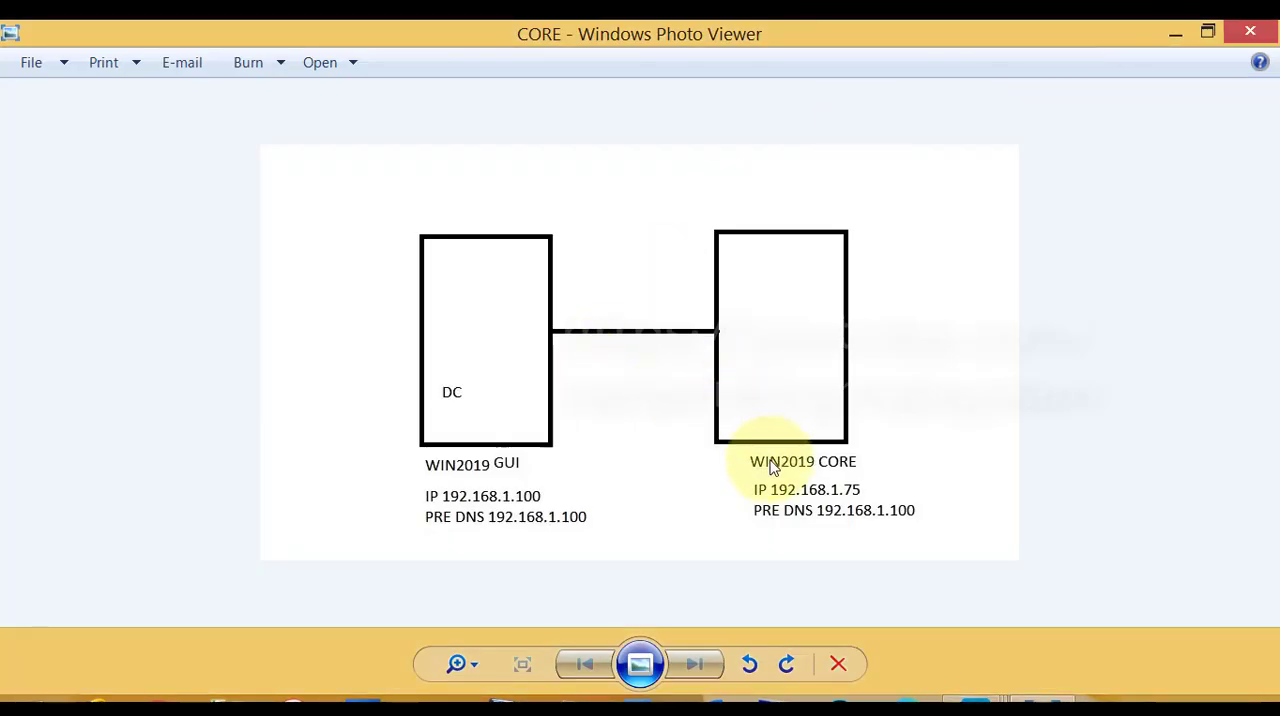
click(978, 711)
click(1052, 592)
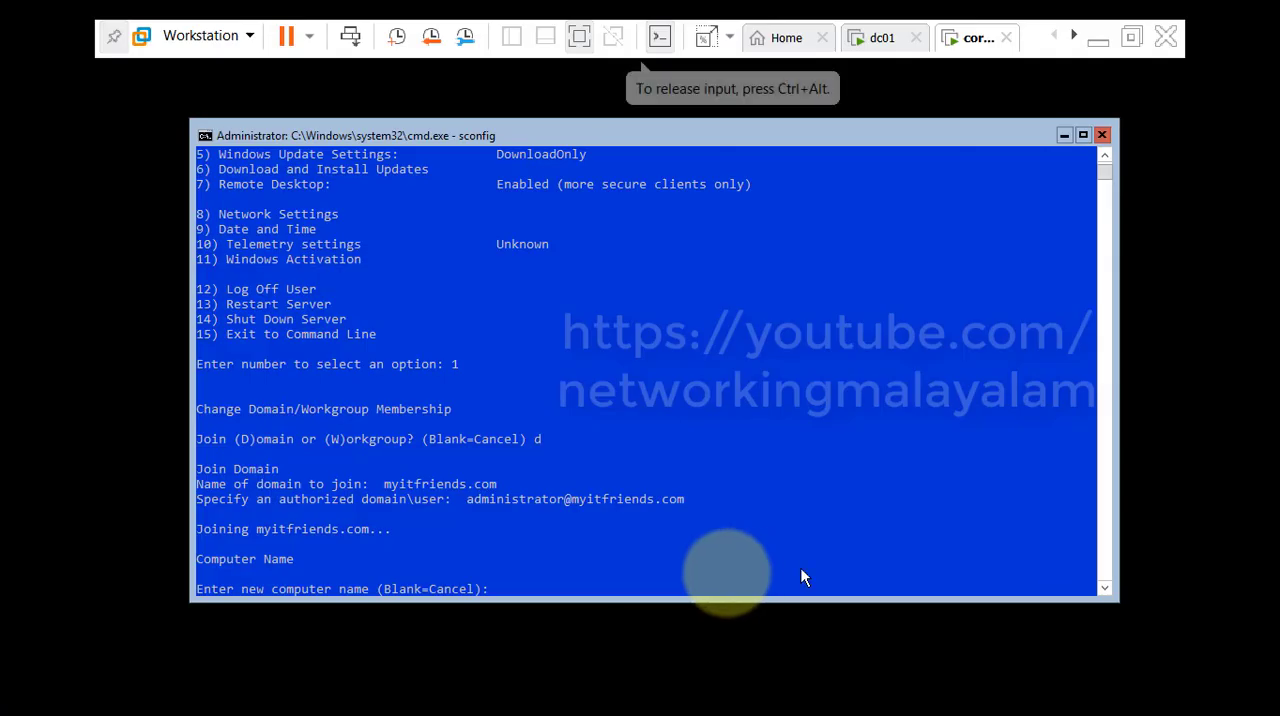
Set the new computer name to core001.
text(cor)
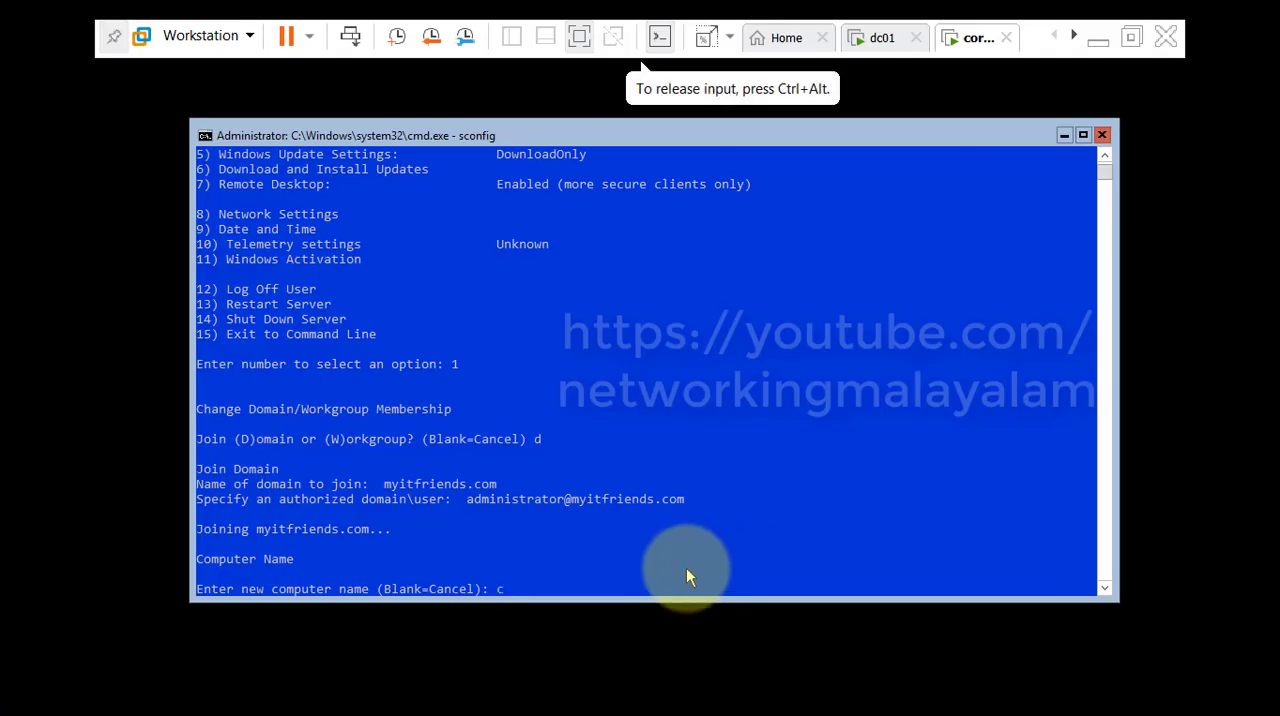
text(e001)
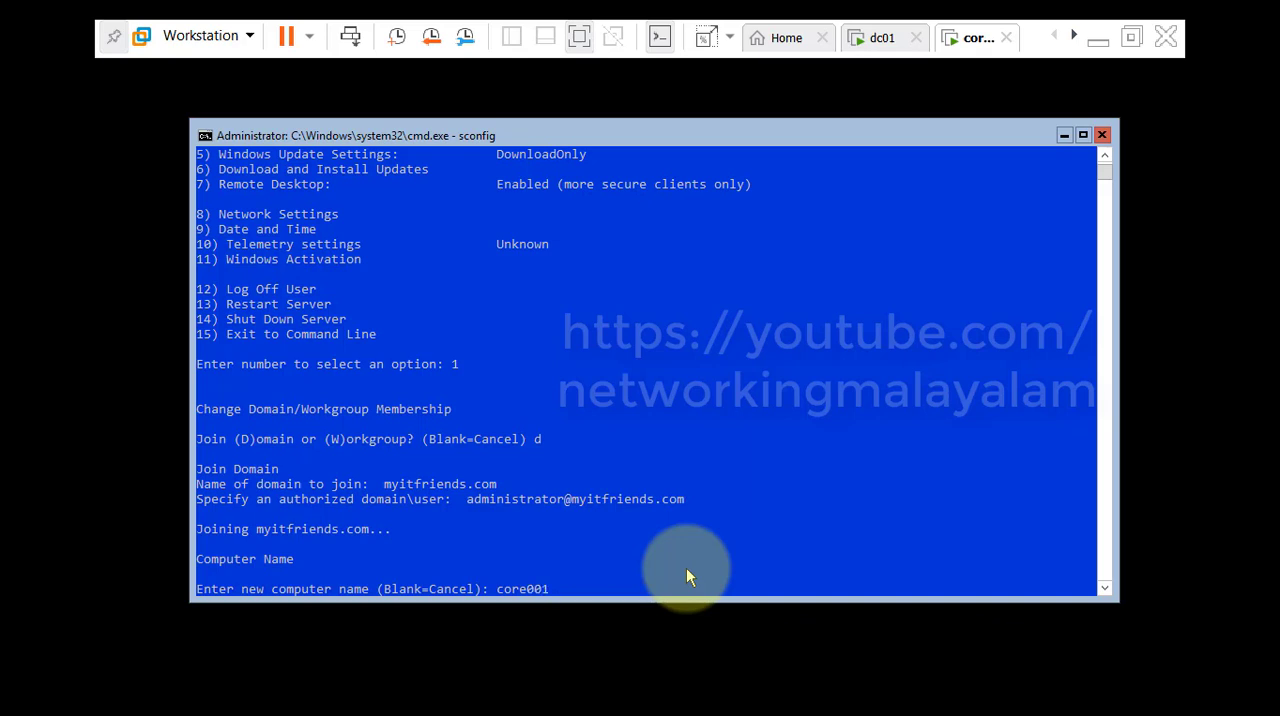
key(Return)
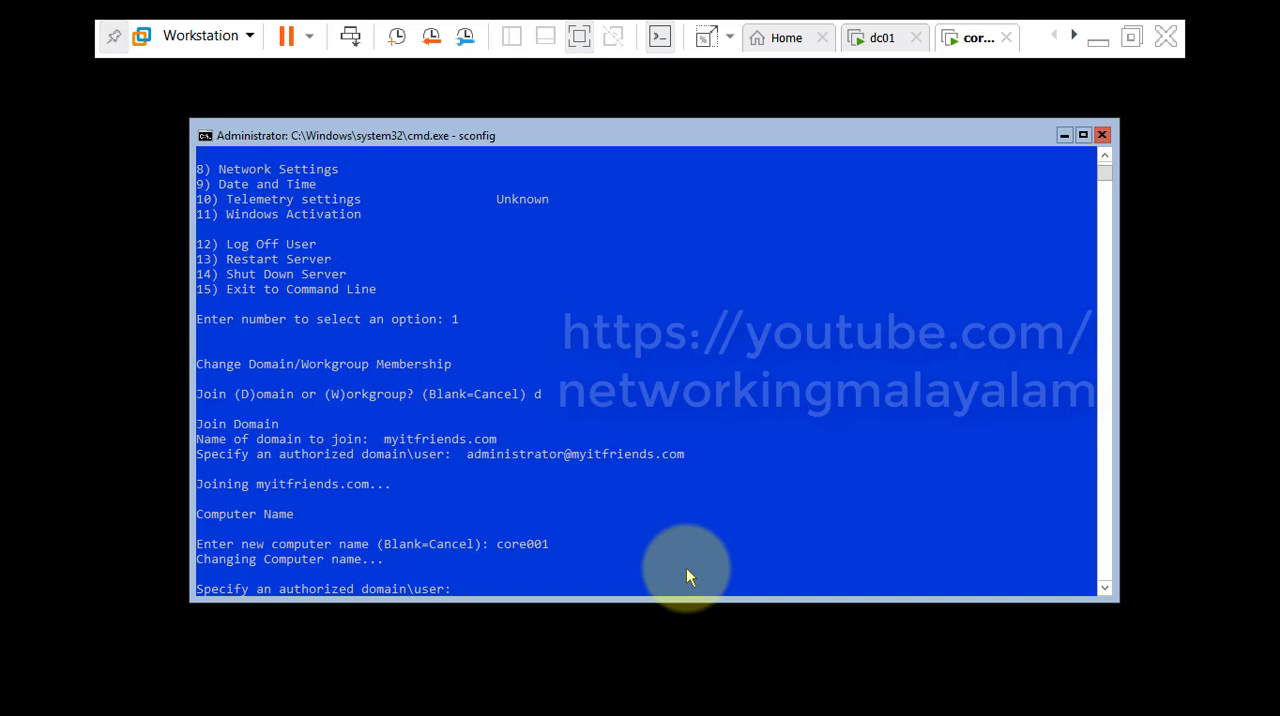
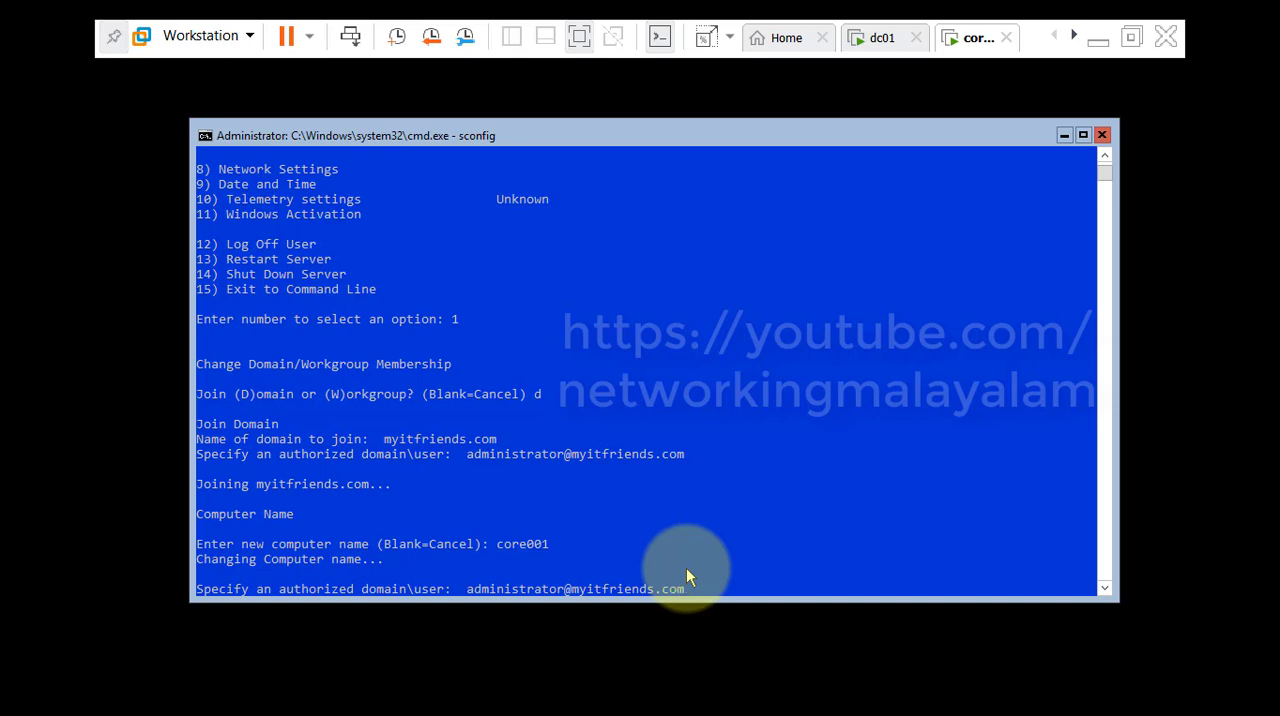
Specify the domain administrator account as the authorized user for the computer name change.
key(Return)
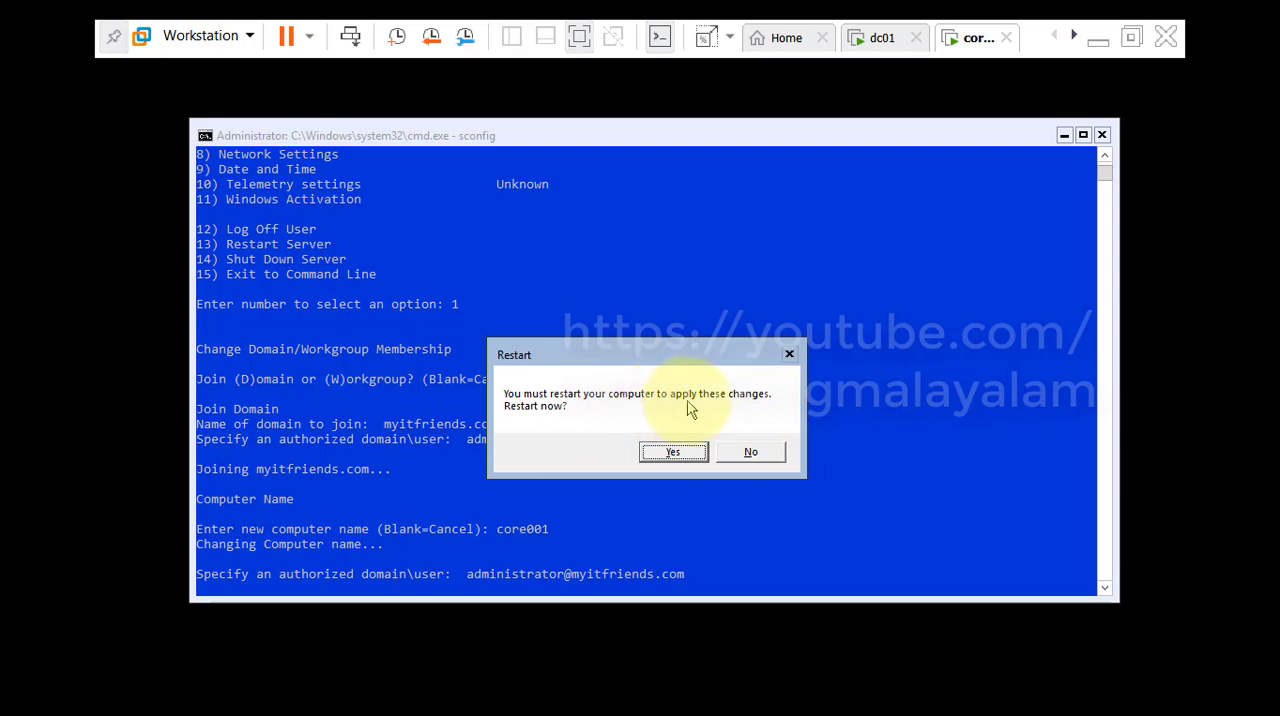
Restart the server to apply the domain and computer name changes, closing the application error during shutdown.
click(696, 464)
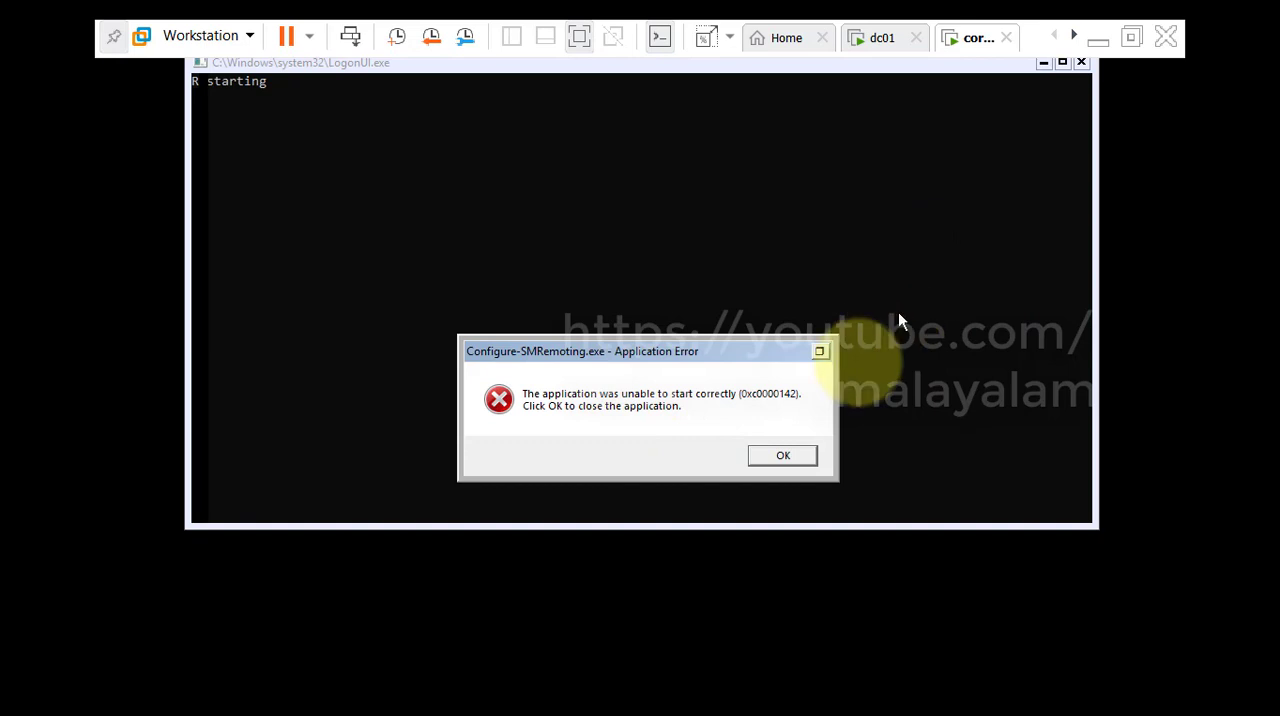
click(797, 456)
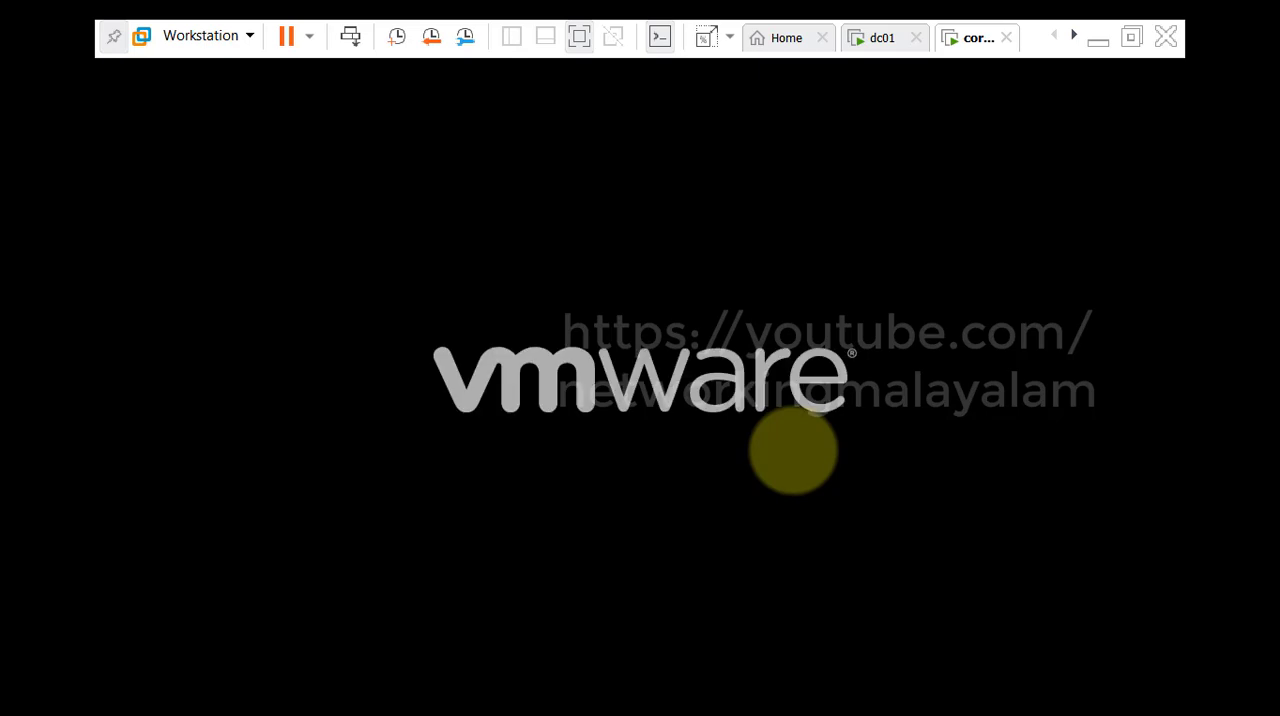
click(985, 240)
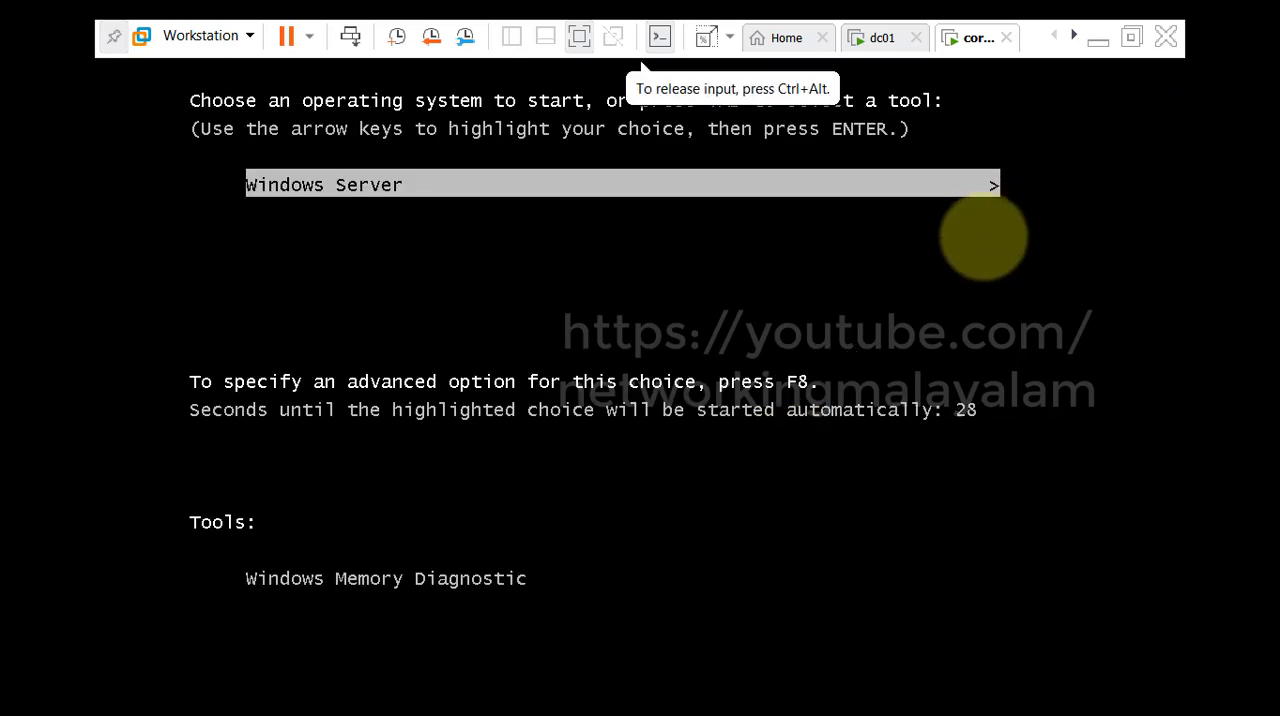
key(Down)
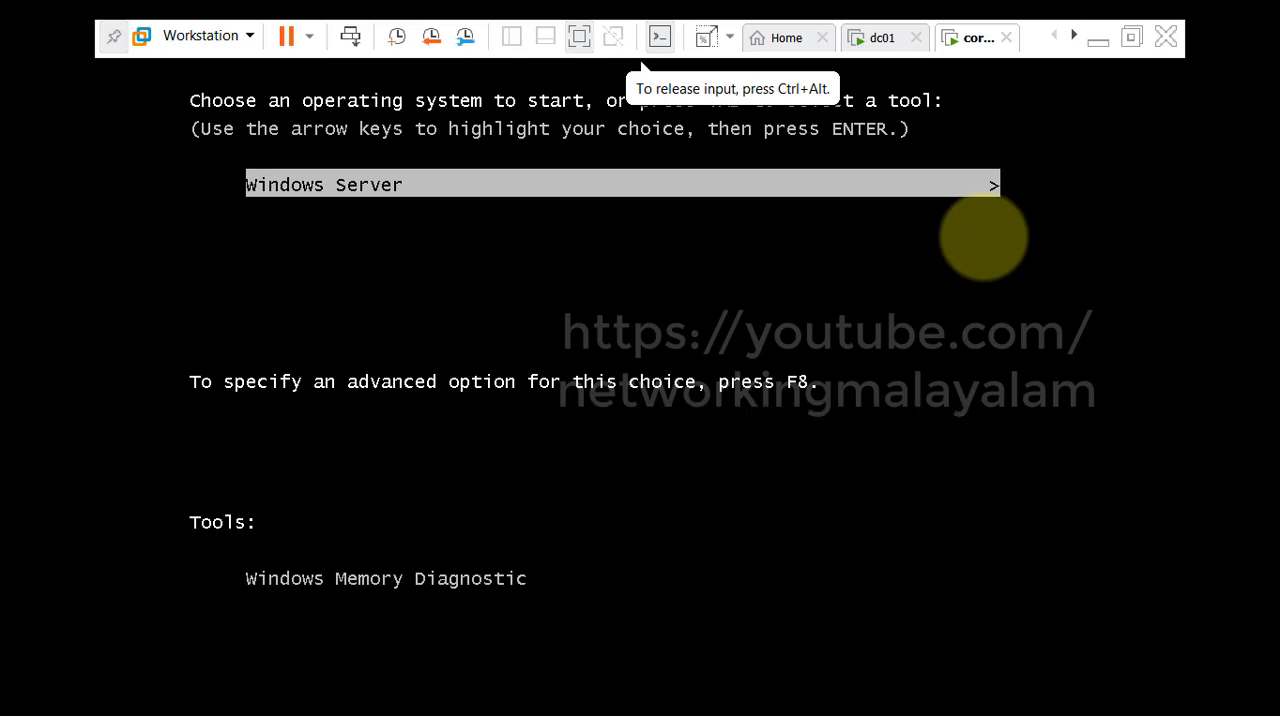
key(ctrl+alt)
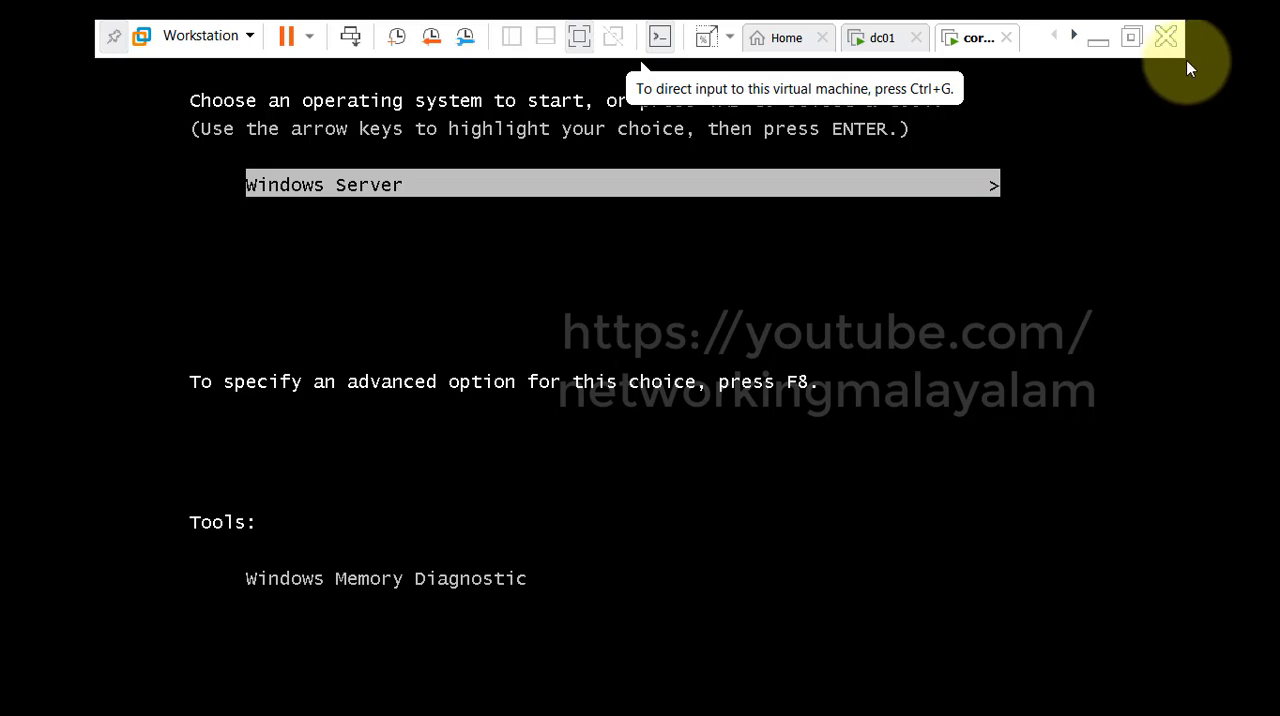
click(1133, 40)
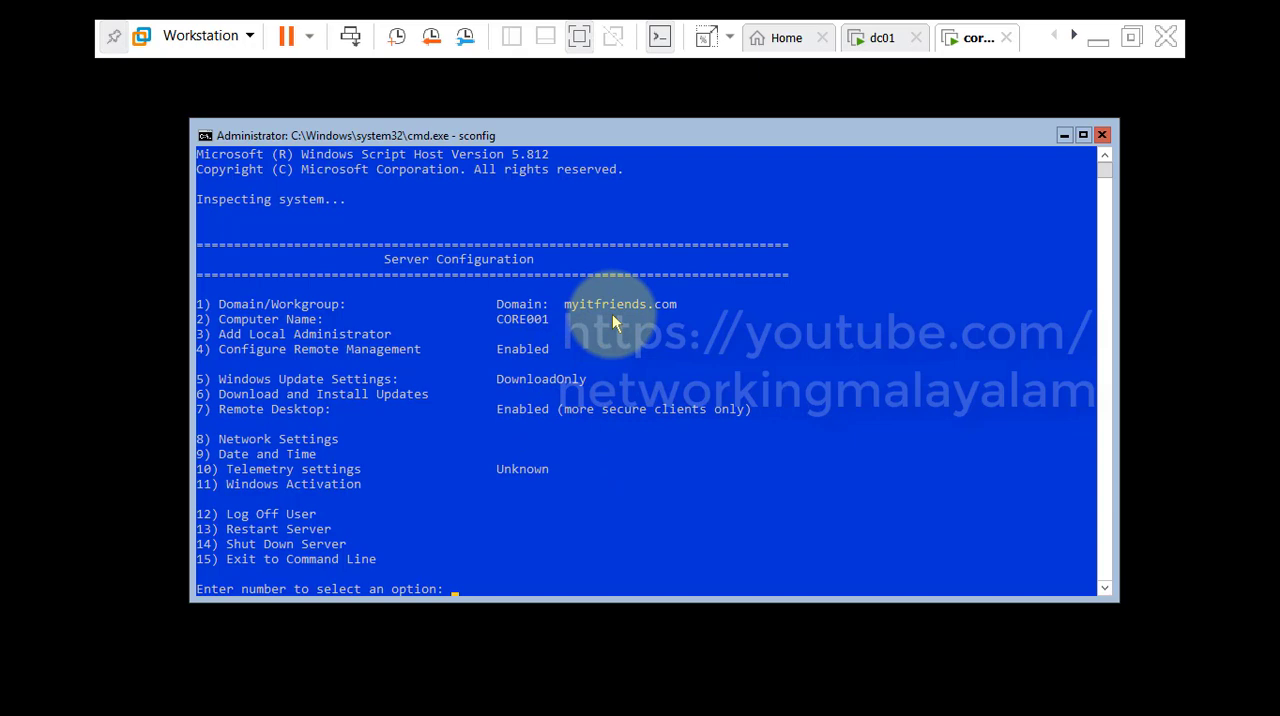
Switch to dc01 and open Active Directory Users and Computers from Server Manager to view the domain's Computers container.
click(876, 55)
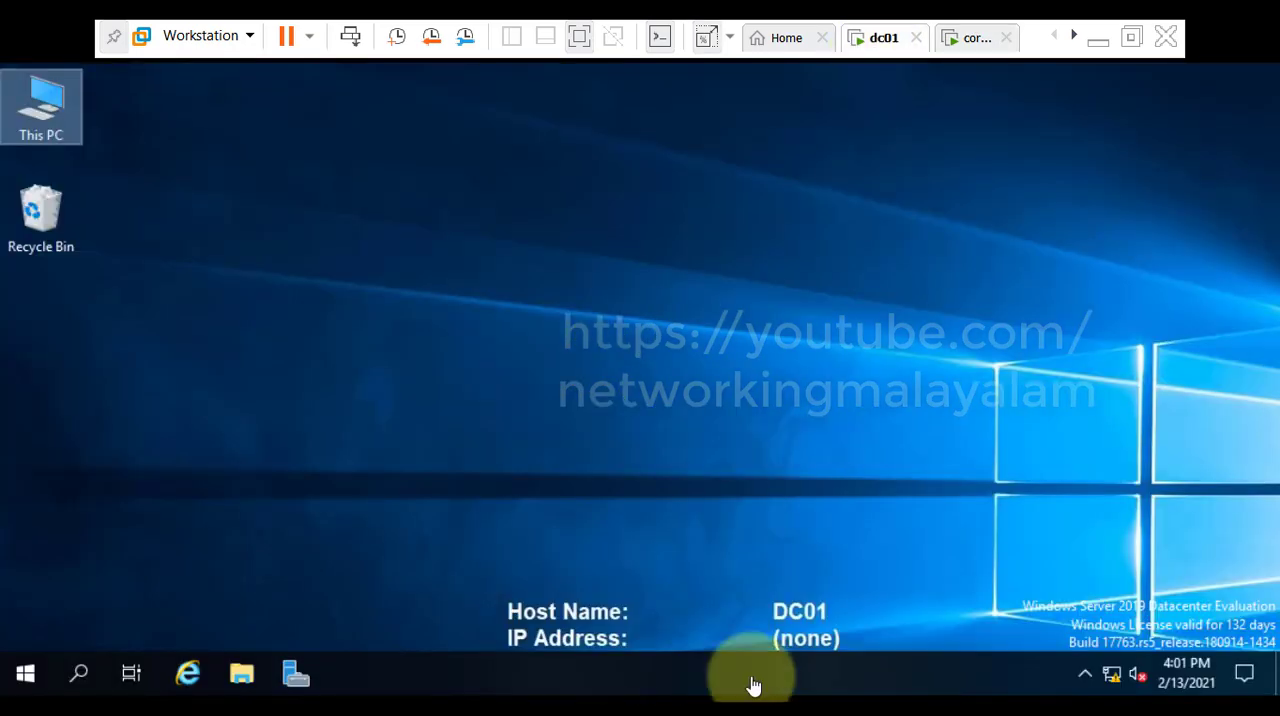
click(295, 673)
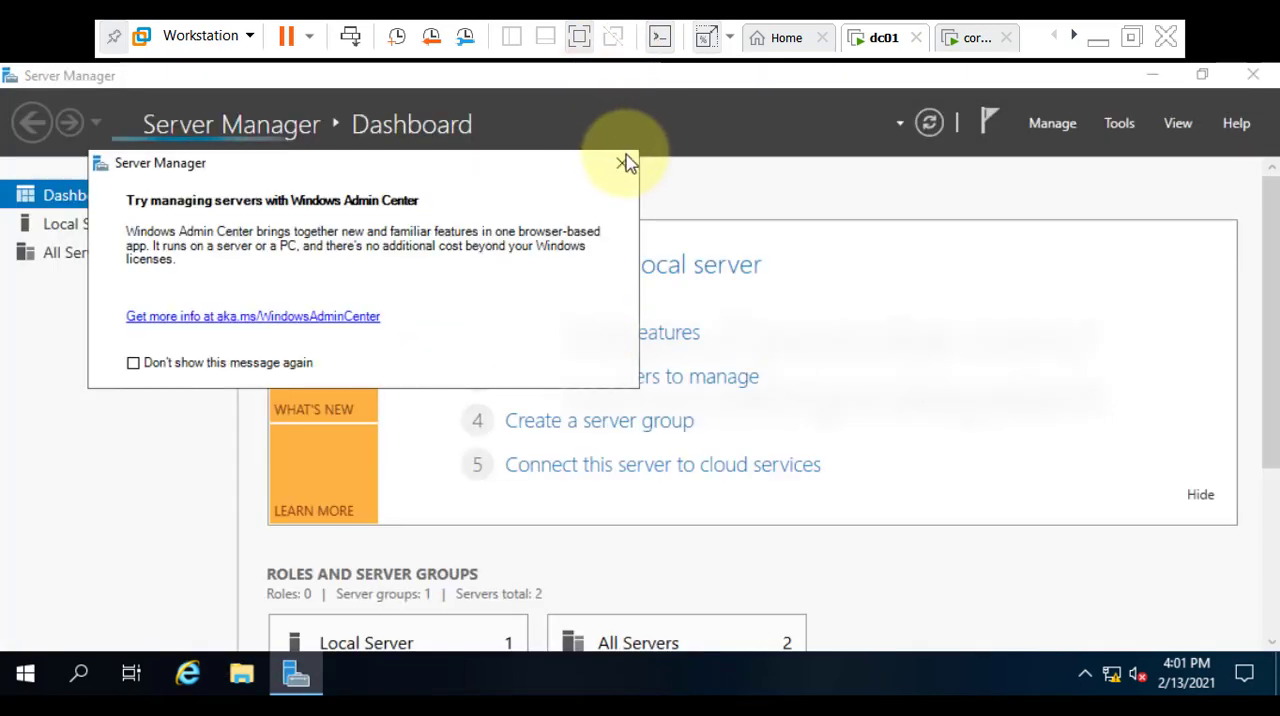
click(624, 163)
click(1133, 127)
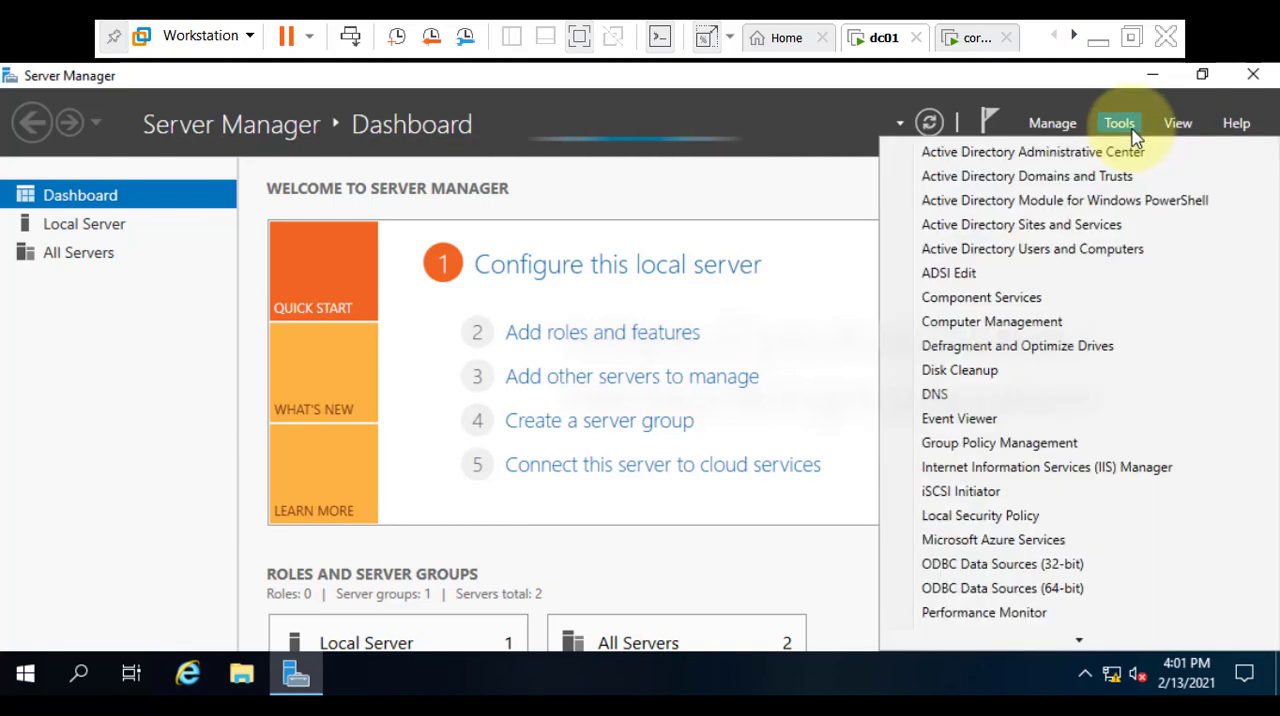
click(1017, 257)
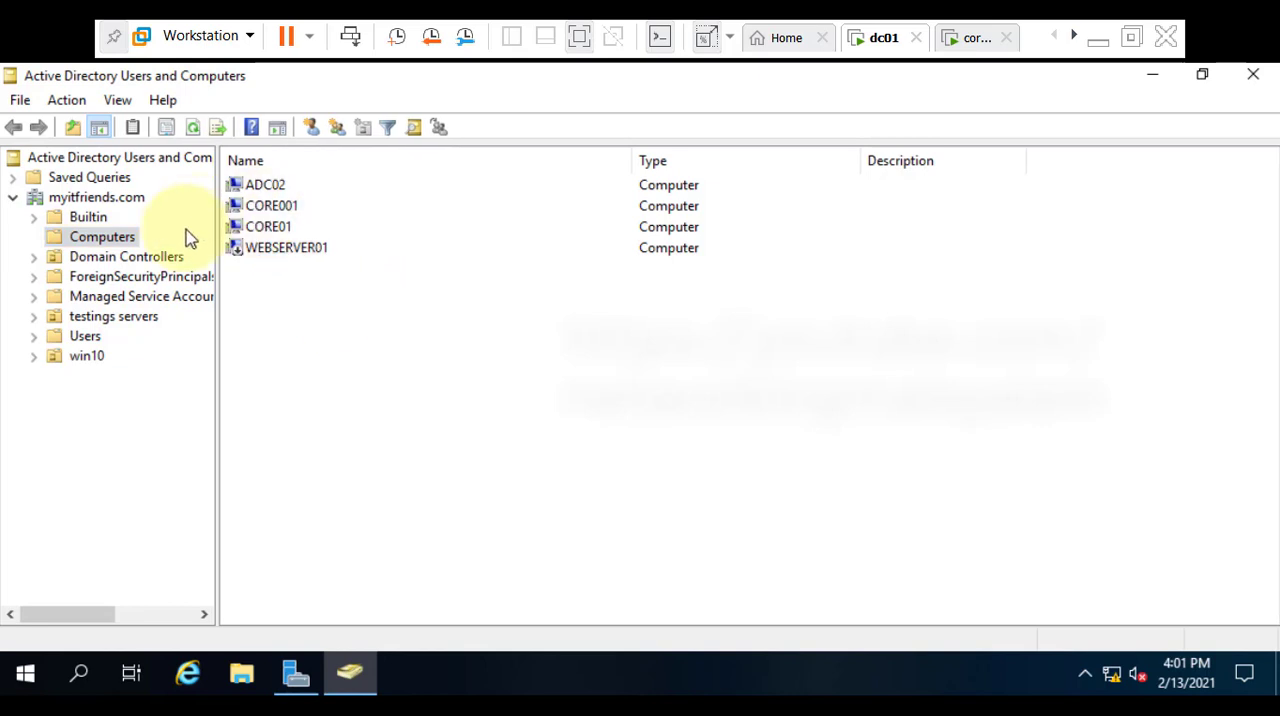
Examine the general and operating system properties of the CORE001 computer account, and close its properties.
click(258, 208)
right_click(255, 210)
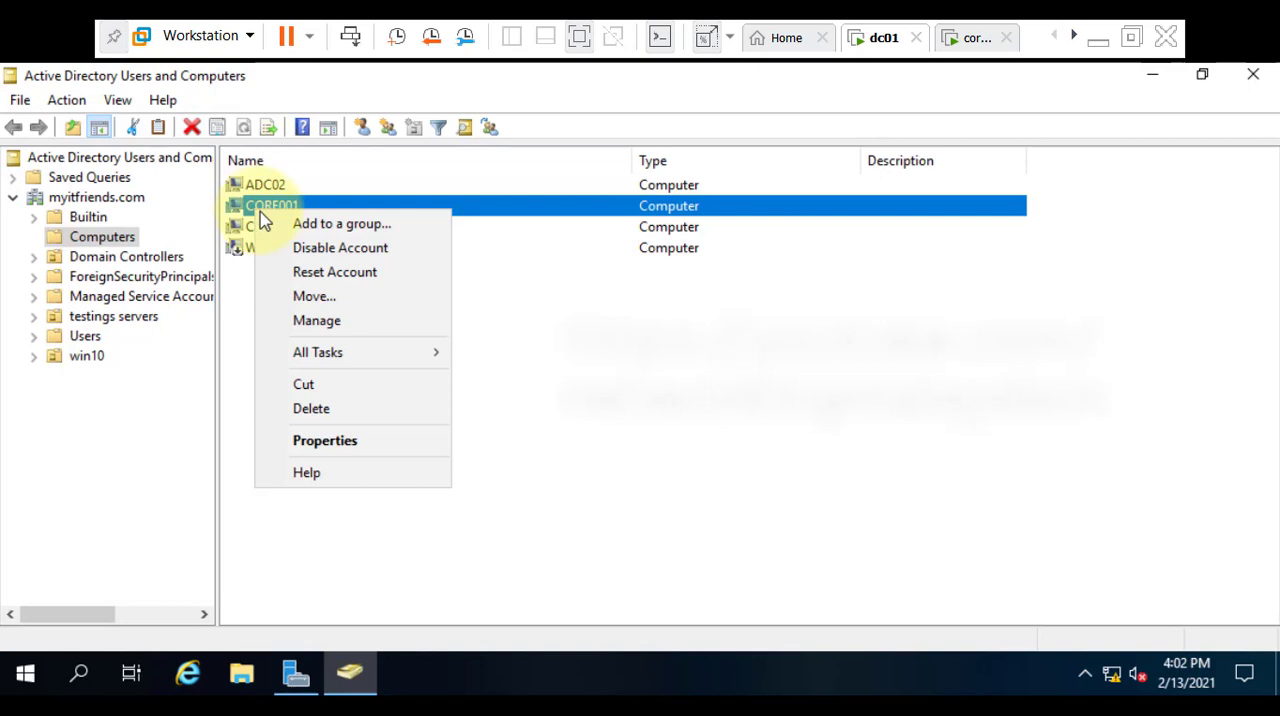
click(335, 441)
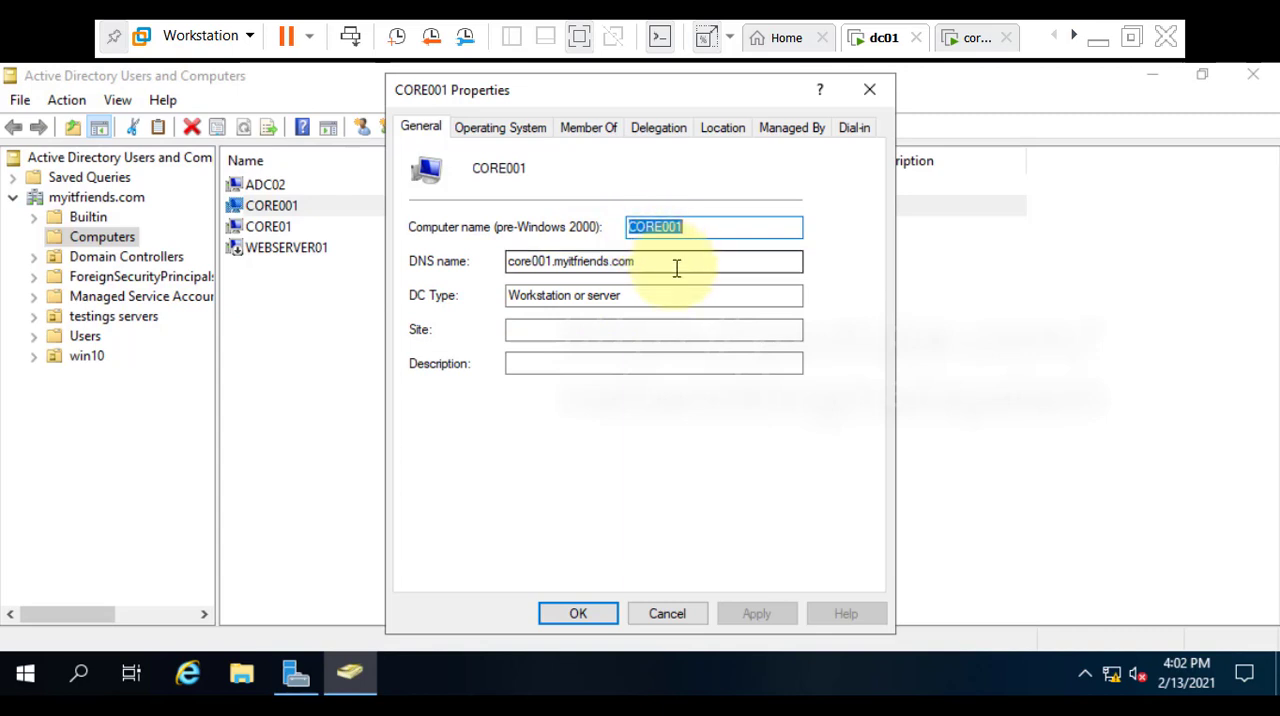
click(504, 132)
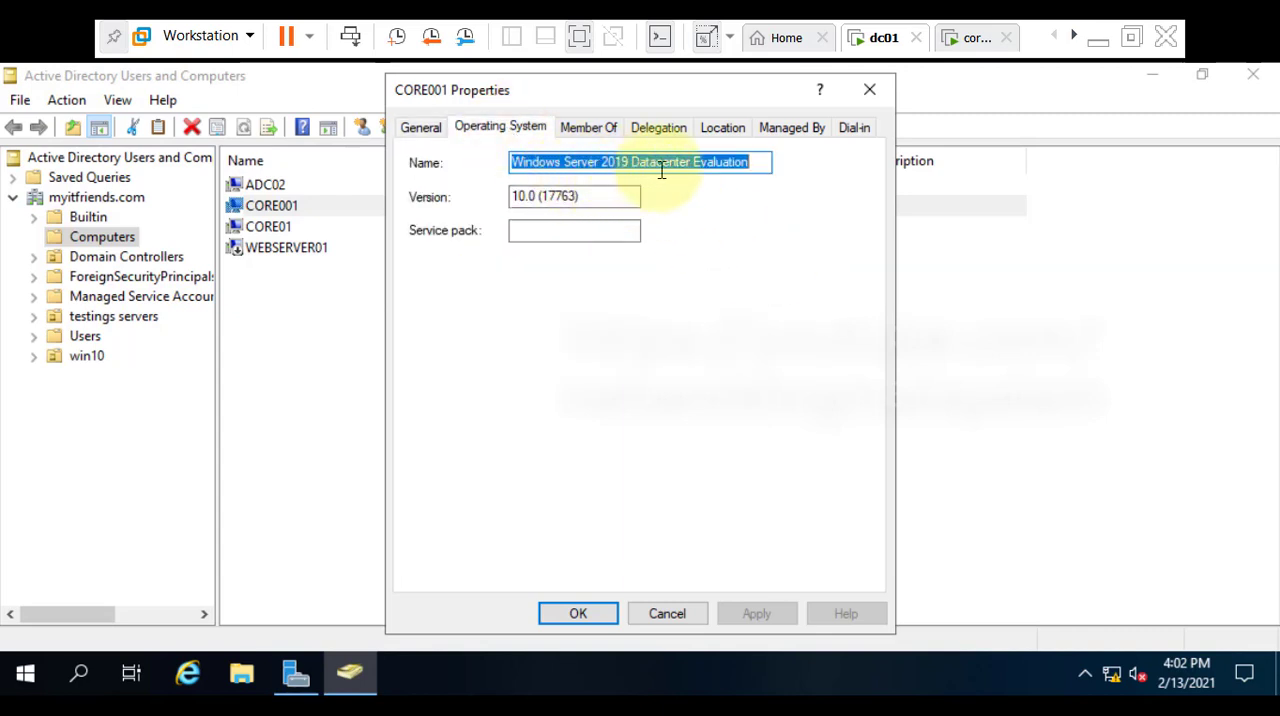
click(870, 92)
Close Active Directory Users and Computers and Server Manager, and check the core machine's sconfig screen before returning to dc01.
click(1253, 74)
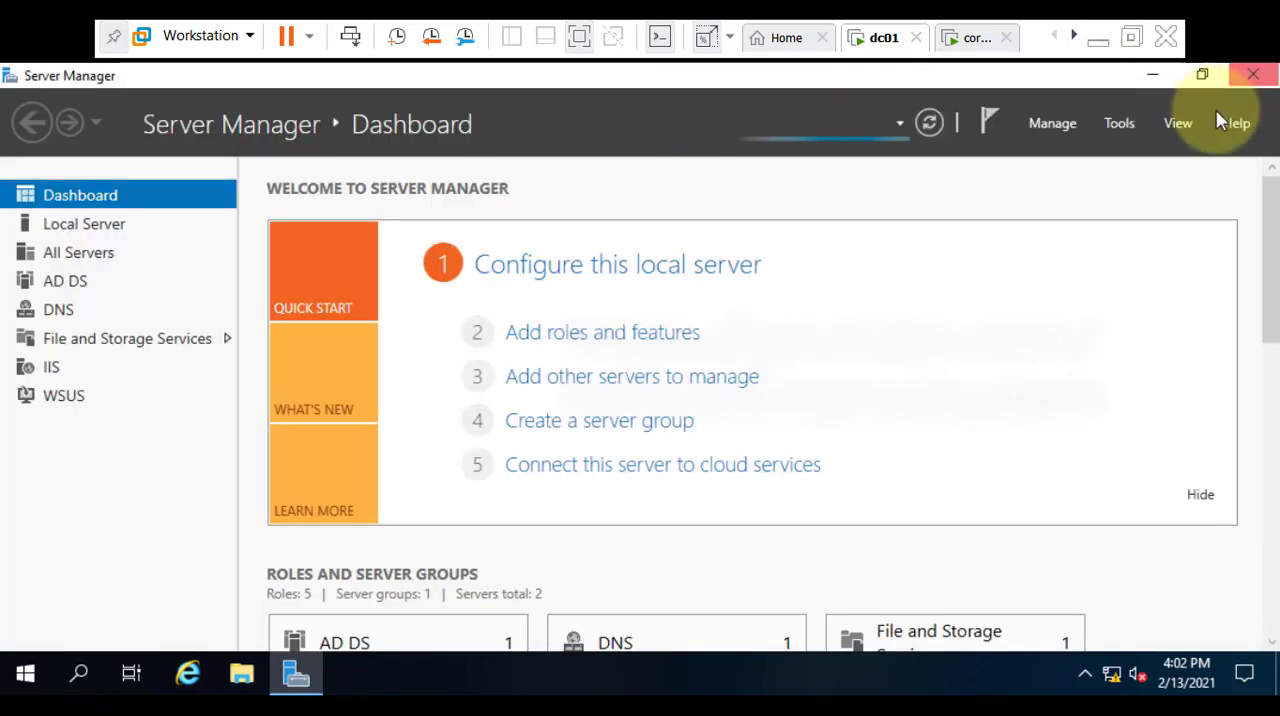
click(1255, 76)
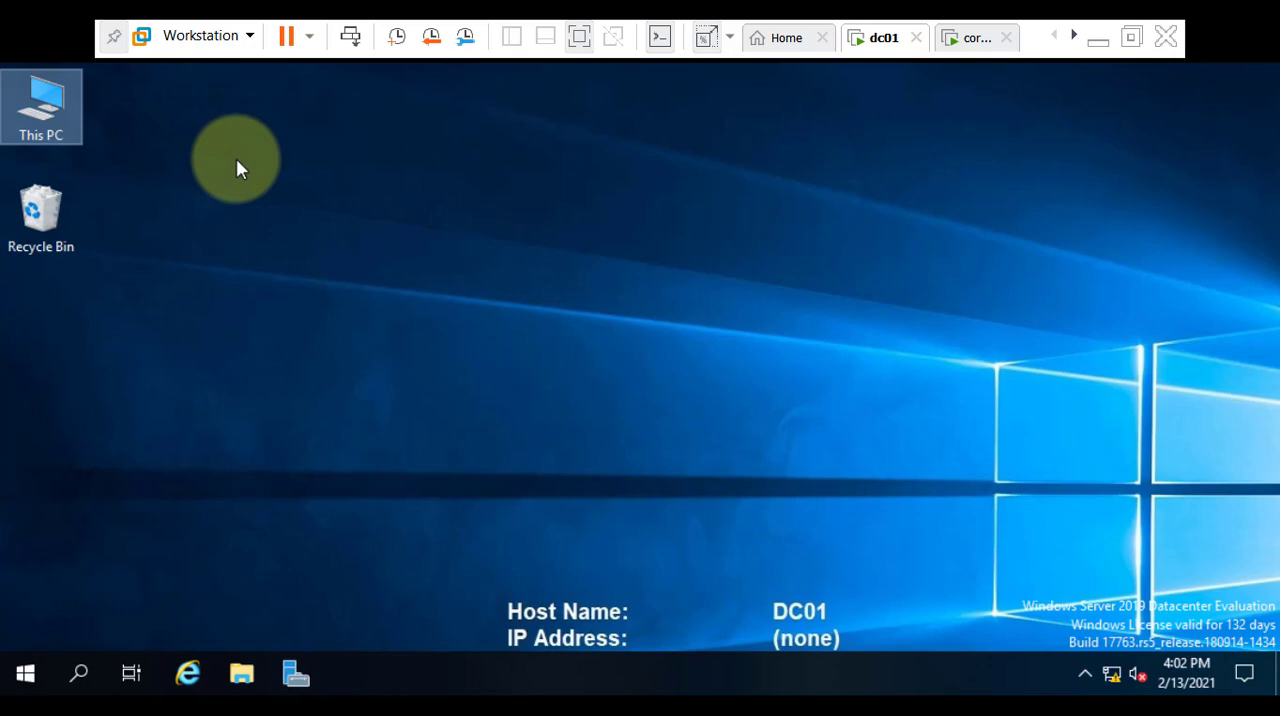
click(945, 39)
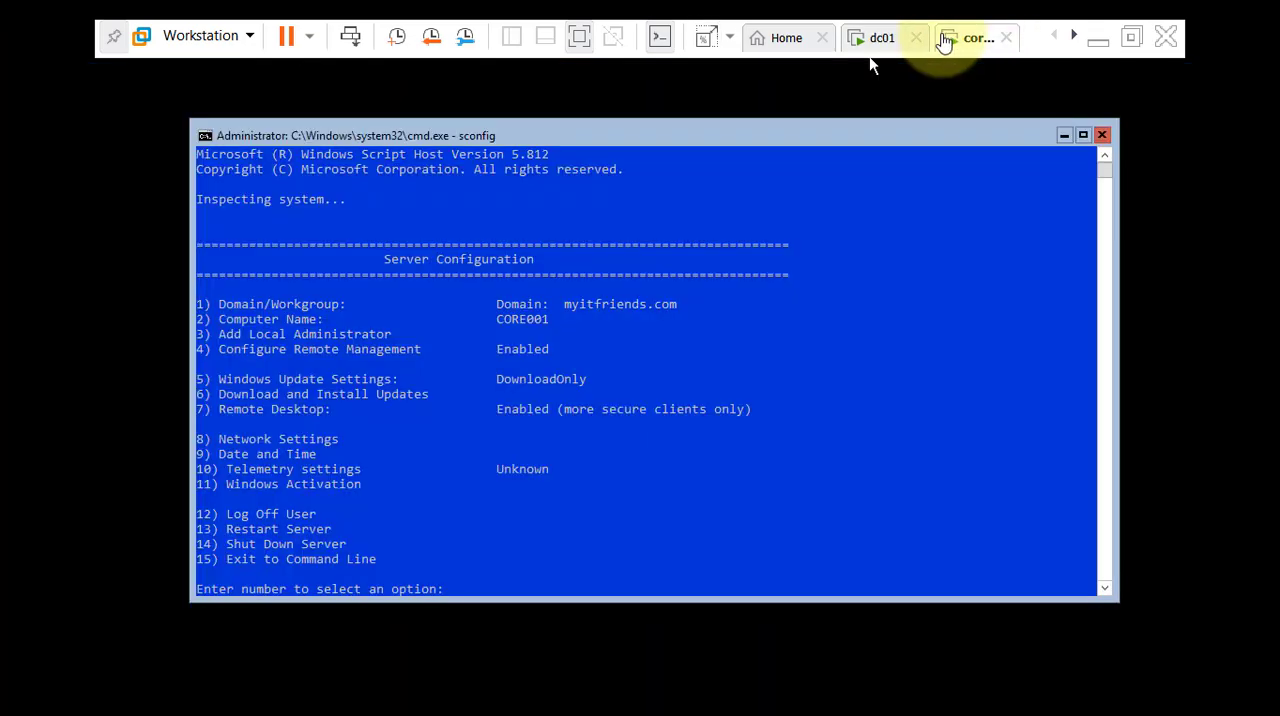
click(874, 40)
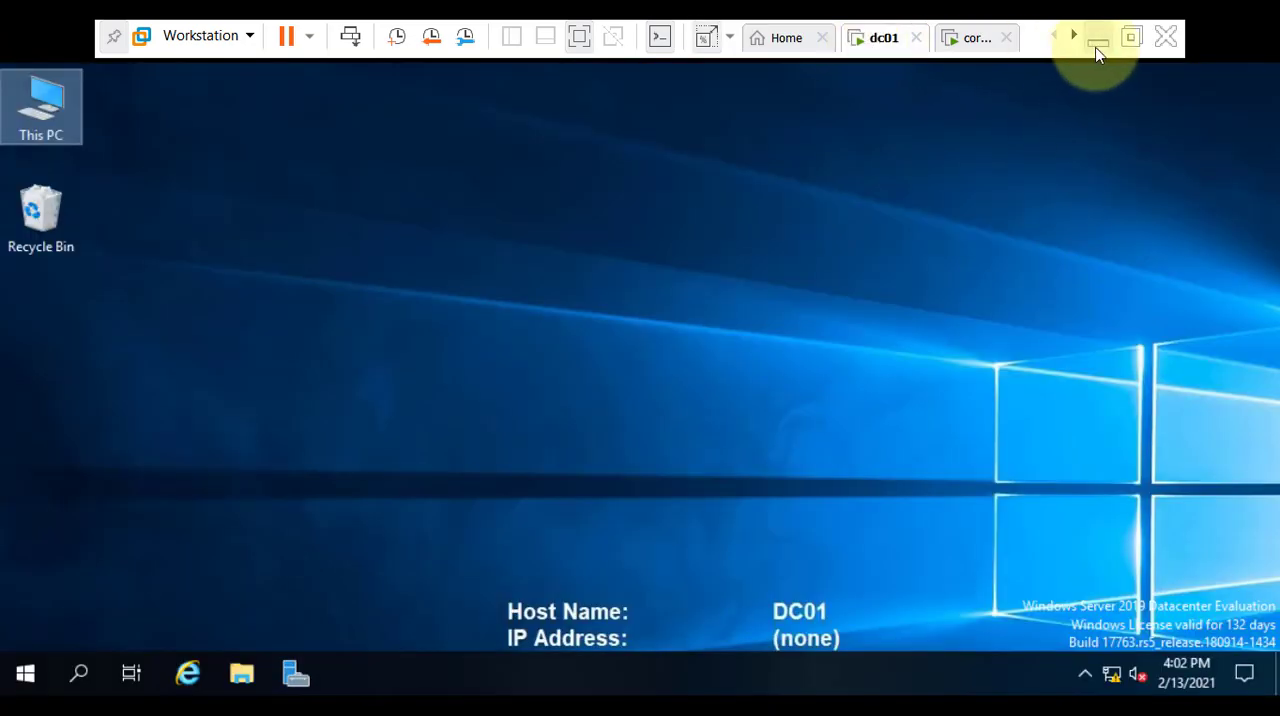